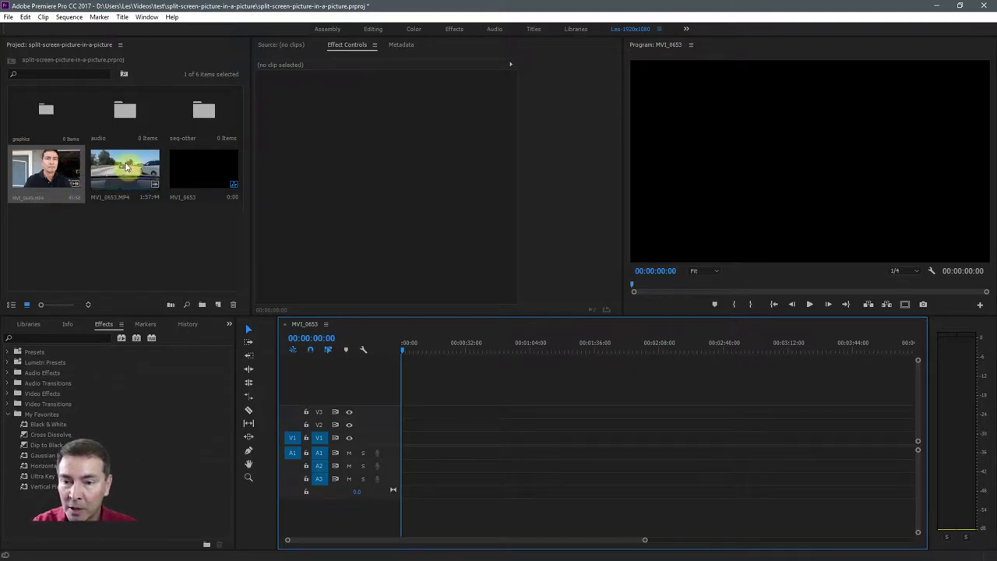
Place MVI_0653 on V1, add MVI_0649 right after it, and scrub around the edit point.
drag(111, 164, 411, 457)
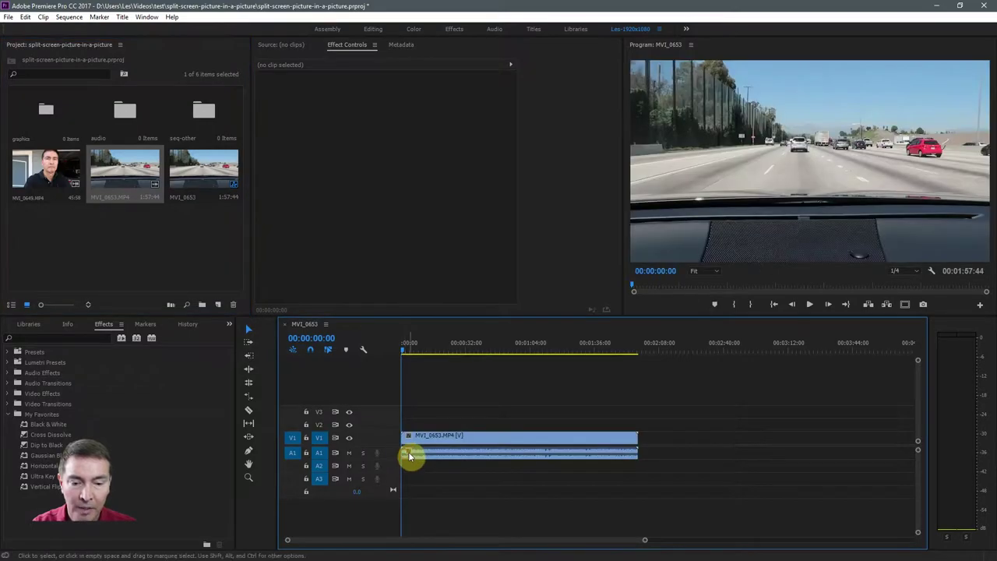
click(45, 168)
drag(382, 353, 646, 449)
click(584, 352)
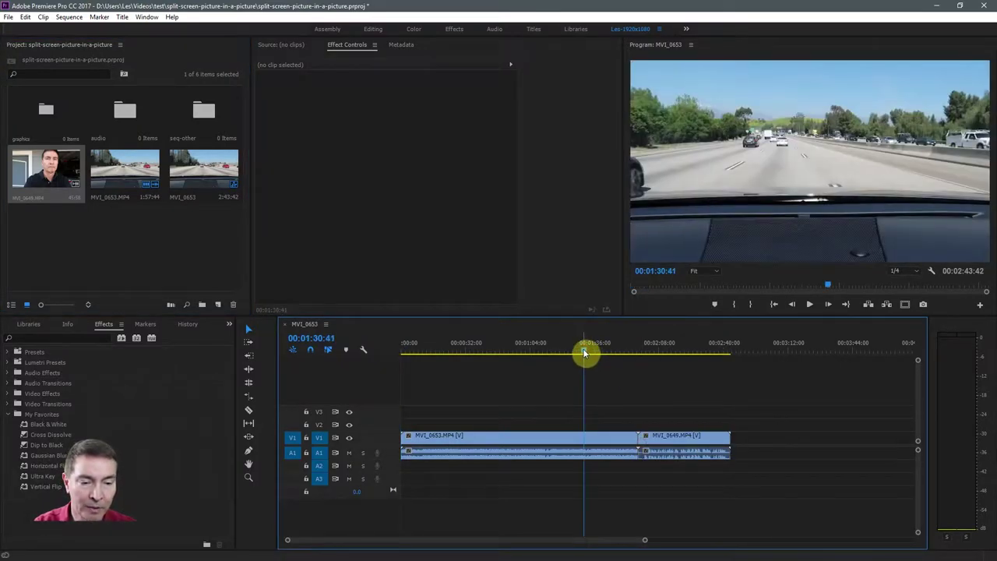
drag(585, 352, 638, 366)
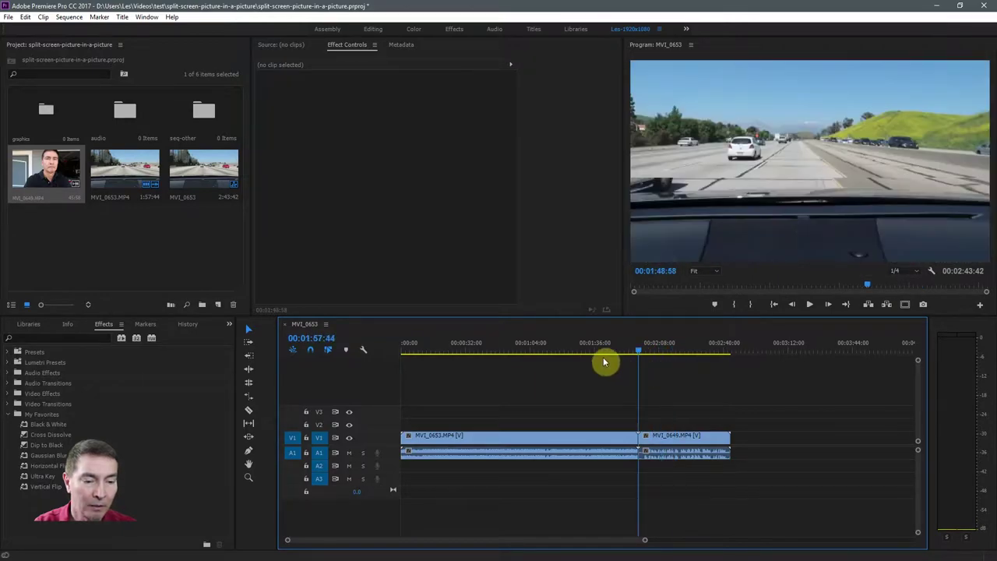
click(590, 355)
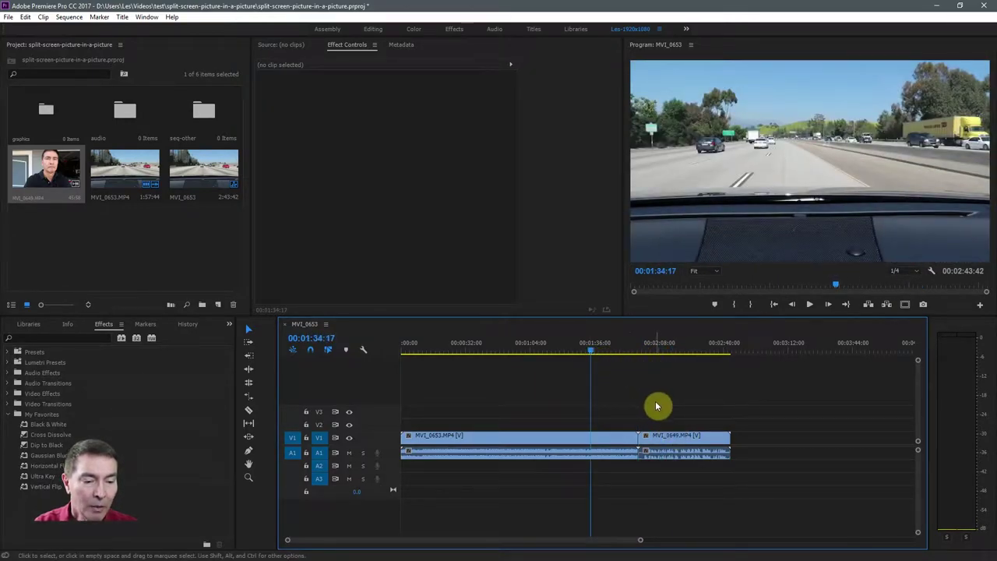
Move MVI_0649 onto V2/A2 and slide it to the sequence start.
drag(682, 441, 672, 427)
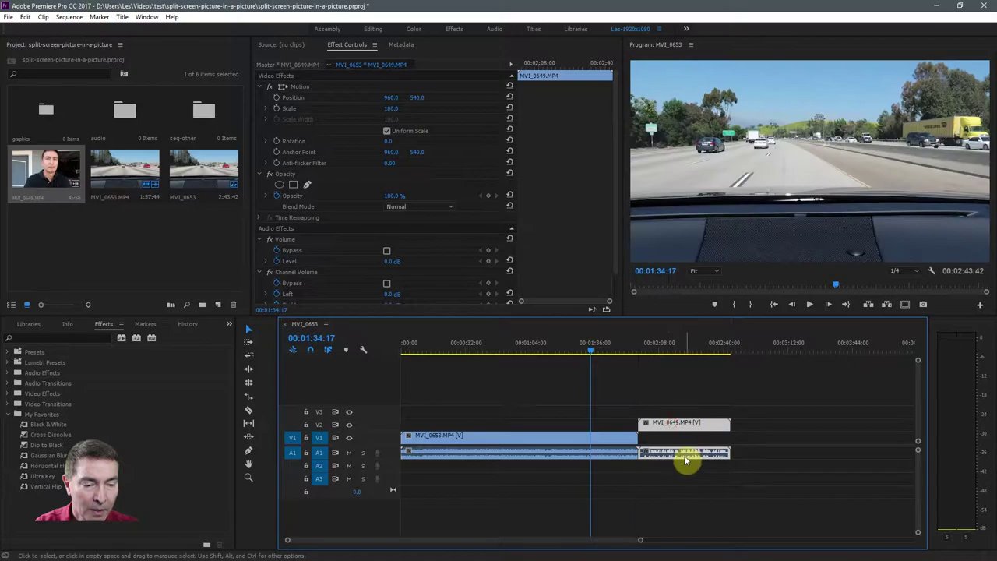
drag(685, 461, 689, 464)
drag(683, 423, 441, 429)
Razor the V1 driving clip where MVI_0649 ends and delete the leftover tail.
click(521, 444)
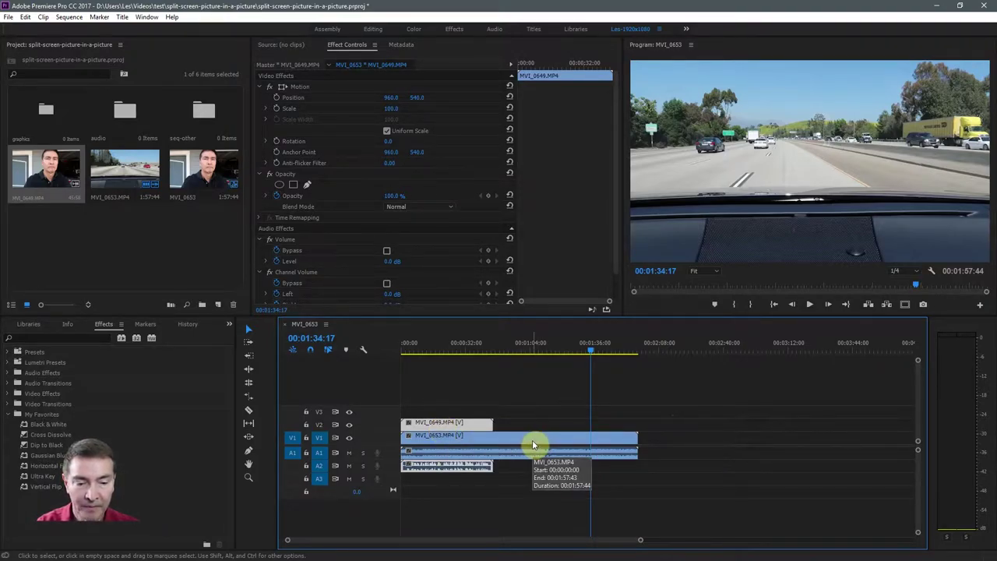
key(c)
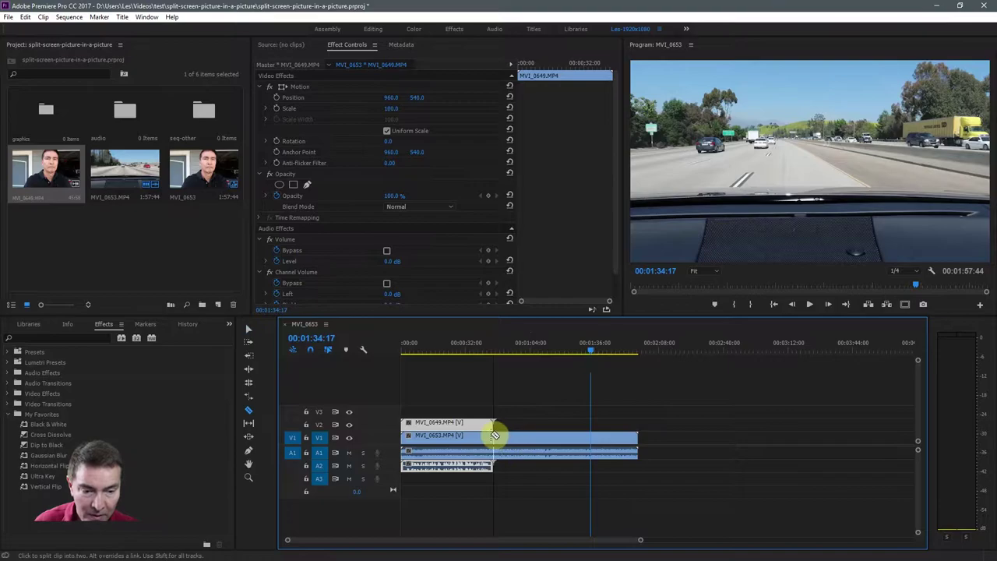
click(499, 438)
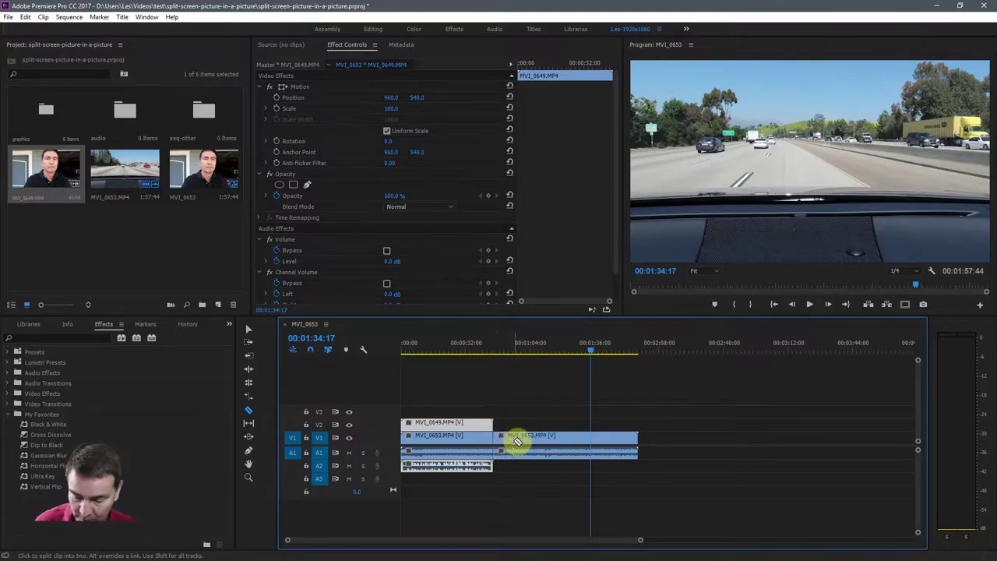
key(v)
click(527, 439)
key(Delete)
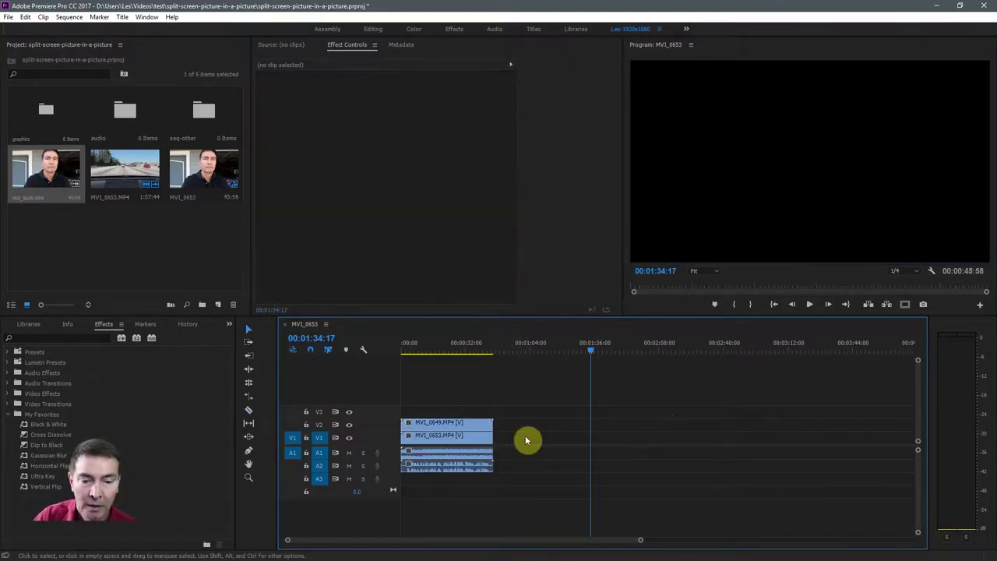
key(Home)
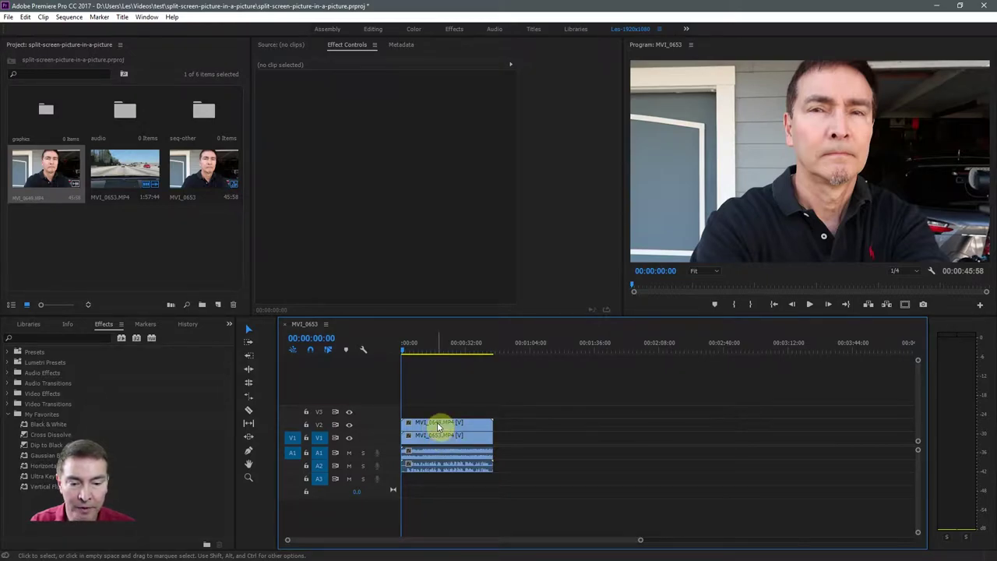
click(440, 423)
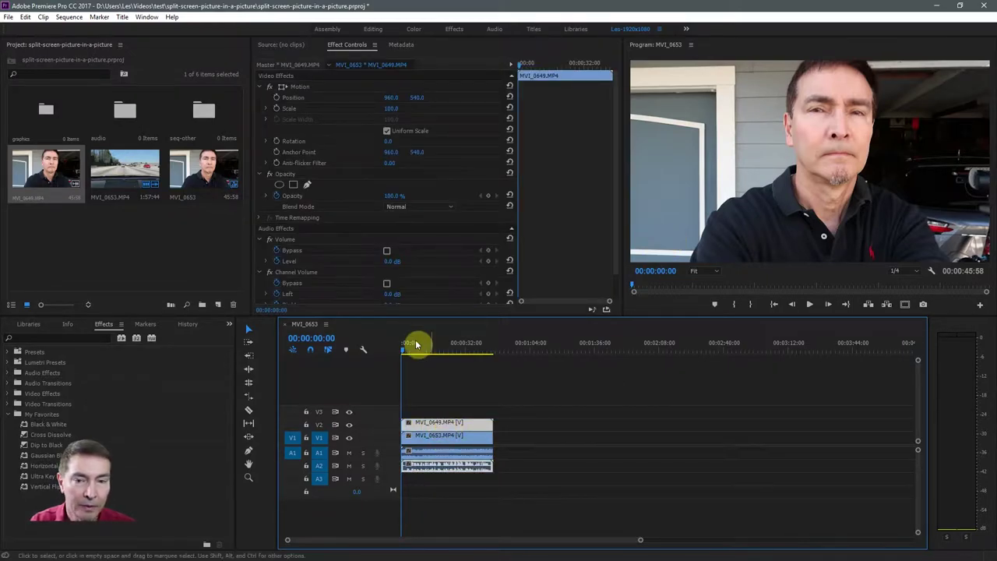
click(440, 441)
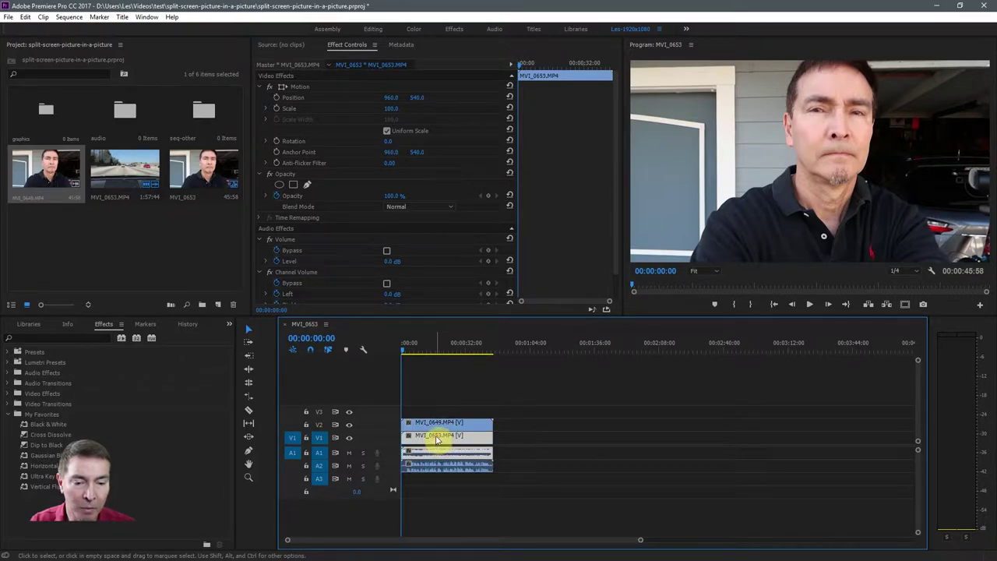
click(349, 425)
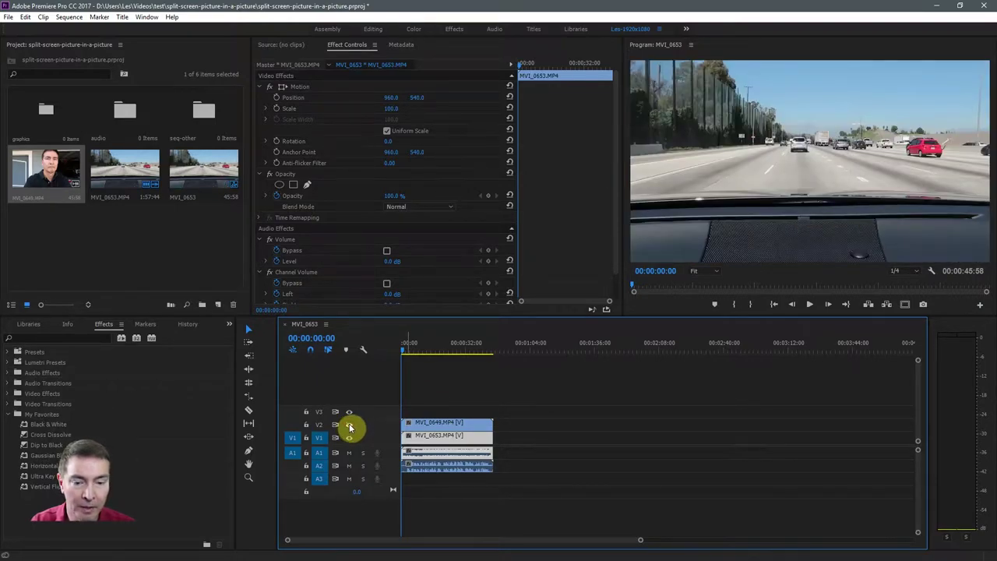
click(349, 425)
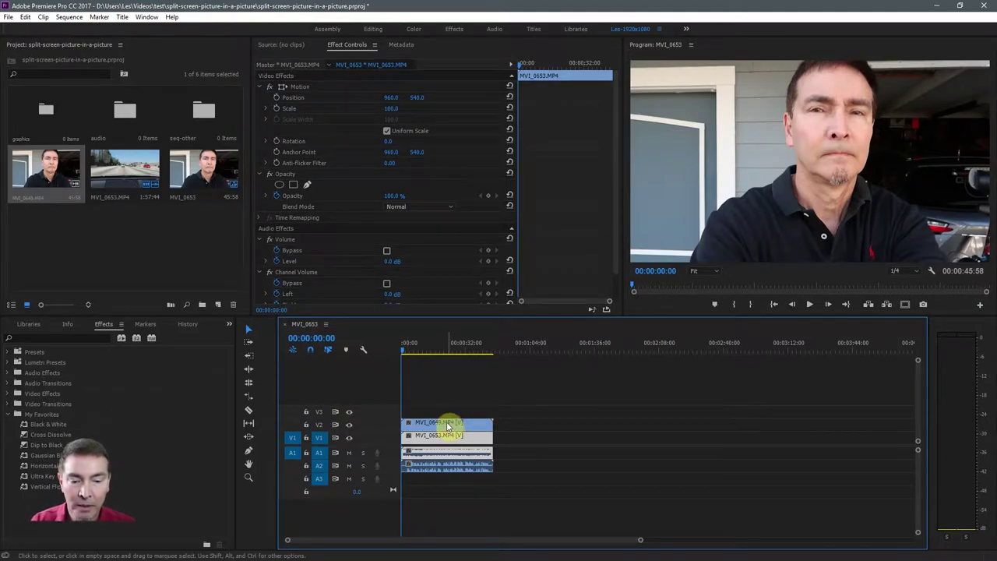
key(d)
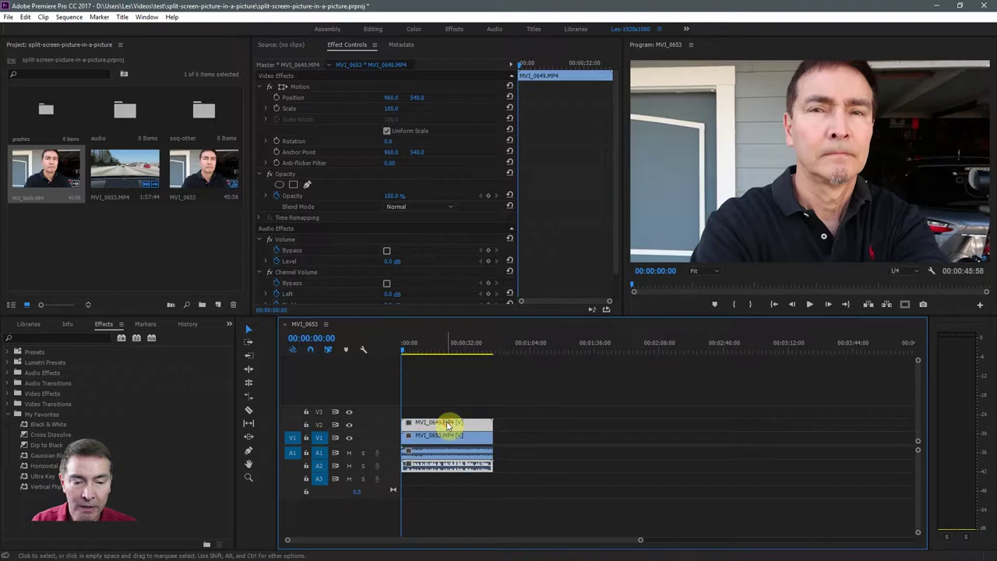
Search the Effects panel for Crop and apply it to the V2 clip and the V1 clip.
click(31, 338)
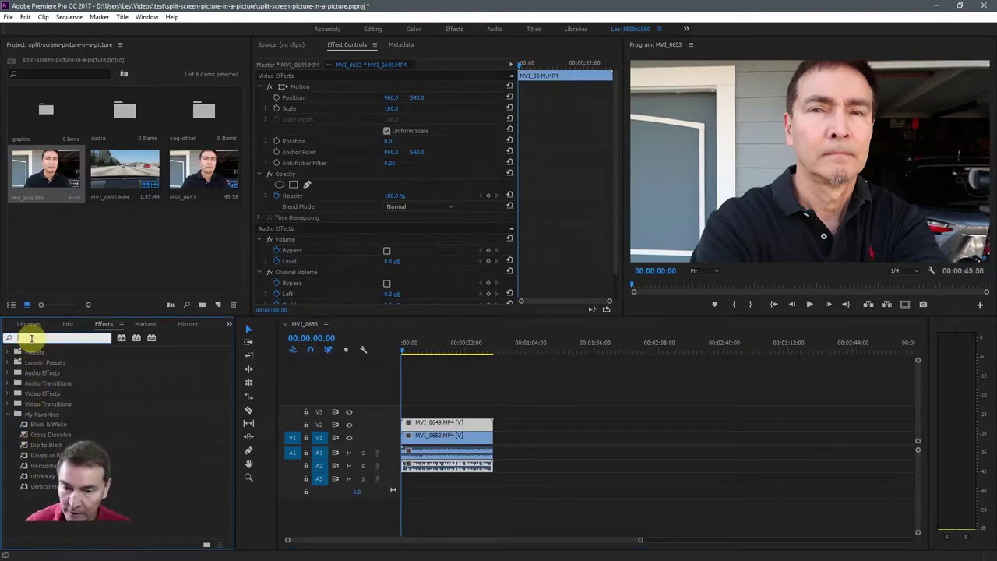
text(crop)
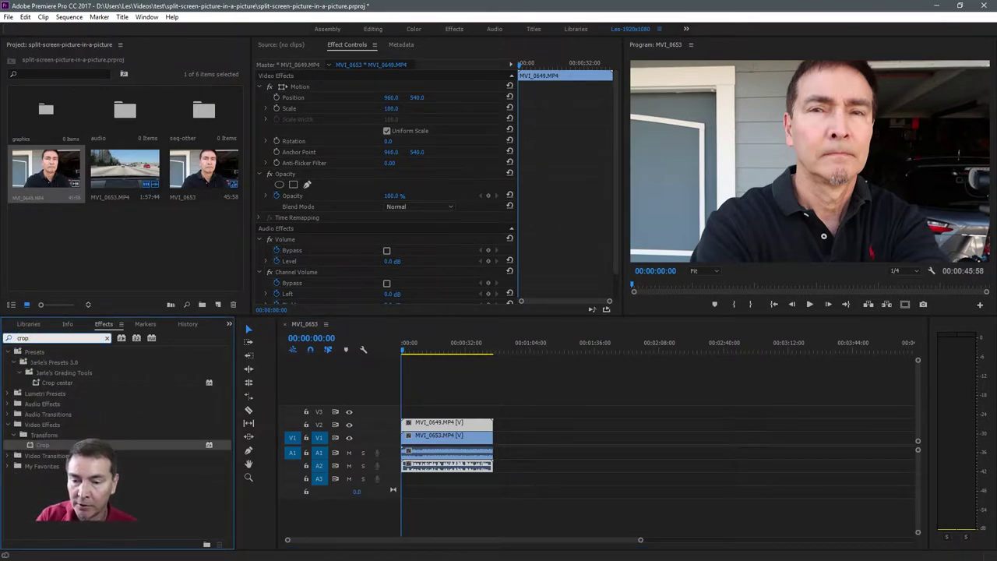
drag(32, 447, 421, 430)
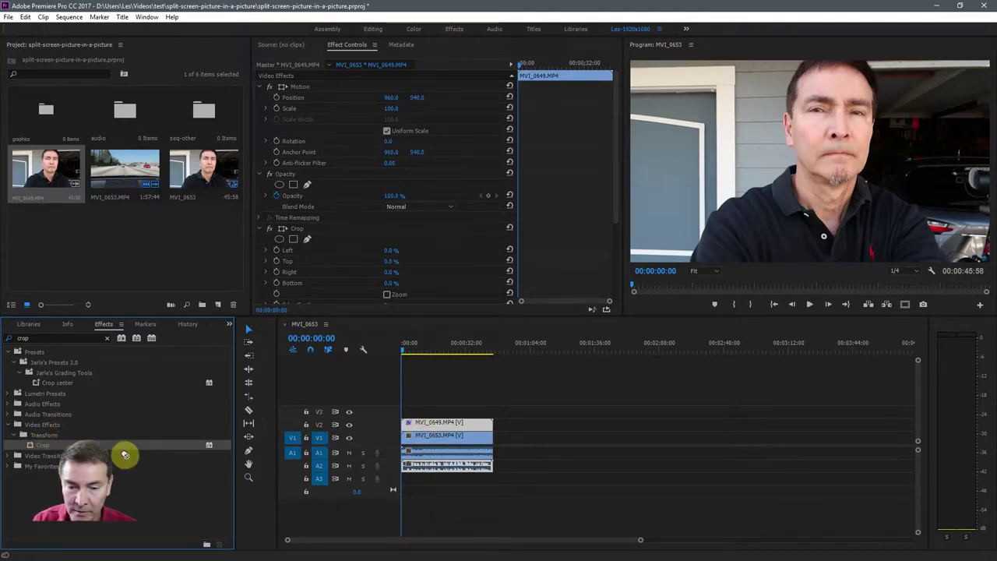
drag(125, 454, 417, 439)
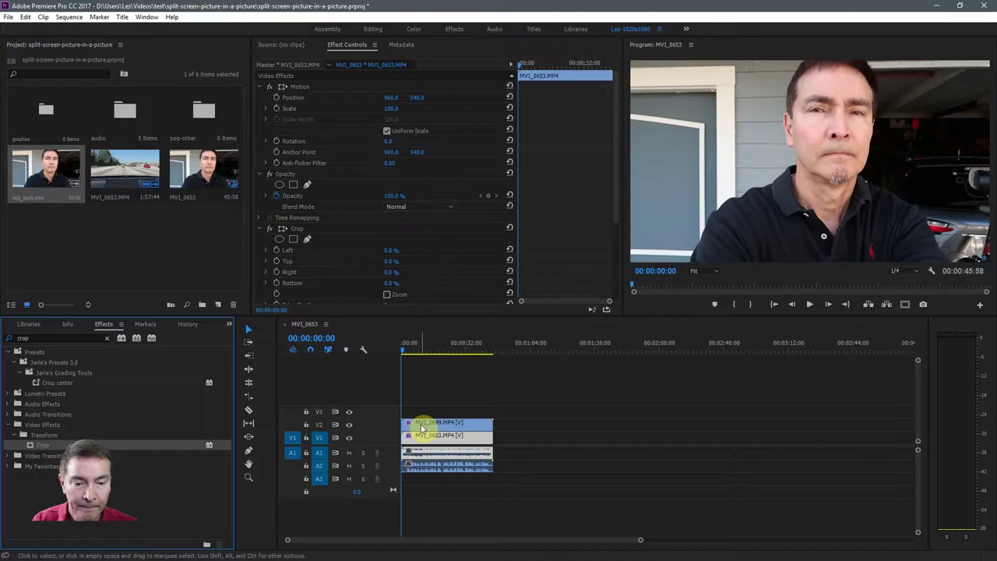
click(421, 427)
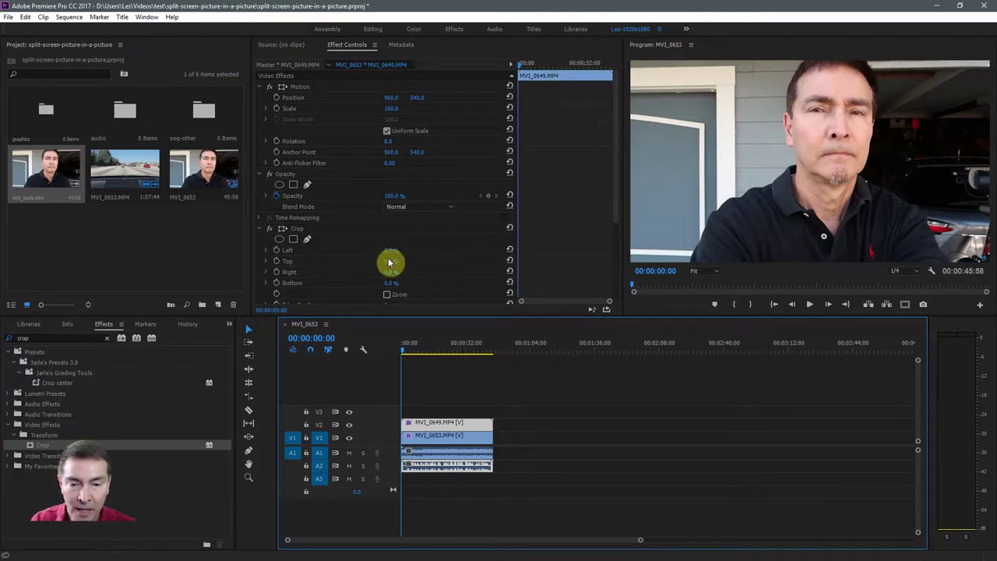
click(617, 205)
Set MVI_0649's Crop Left and Crop Right both to 25%.
scroll(617, 205, down, 3)
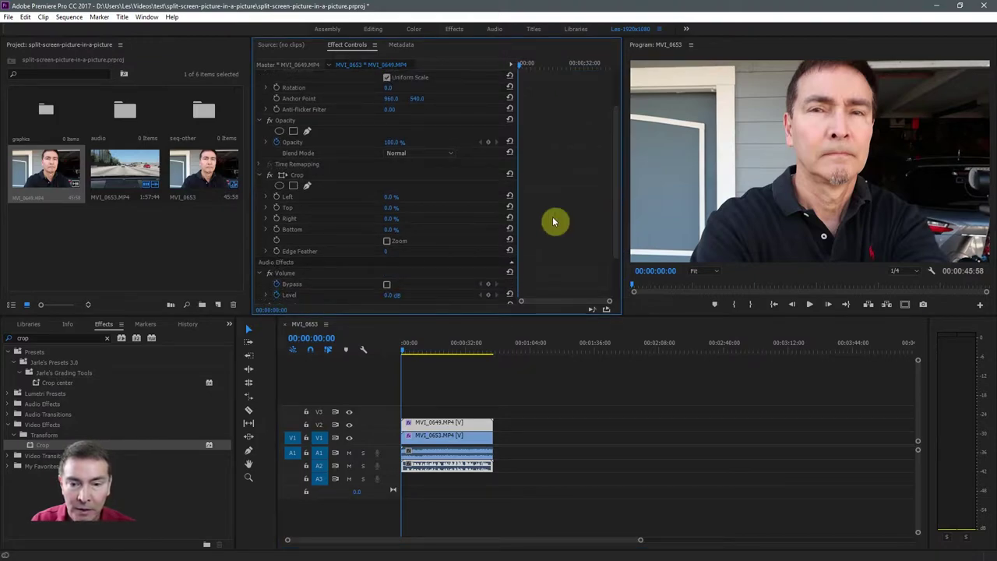
click(396, 196)
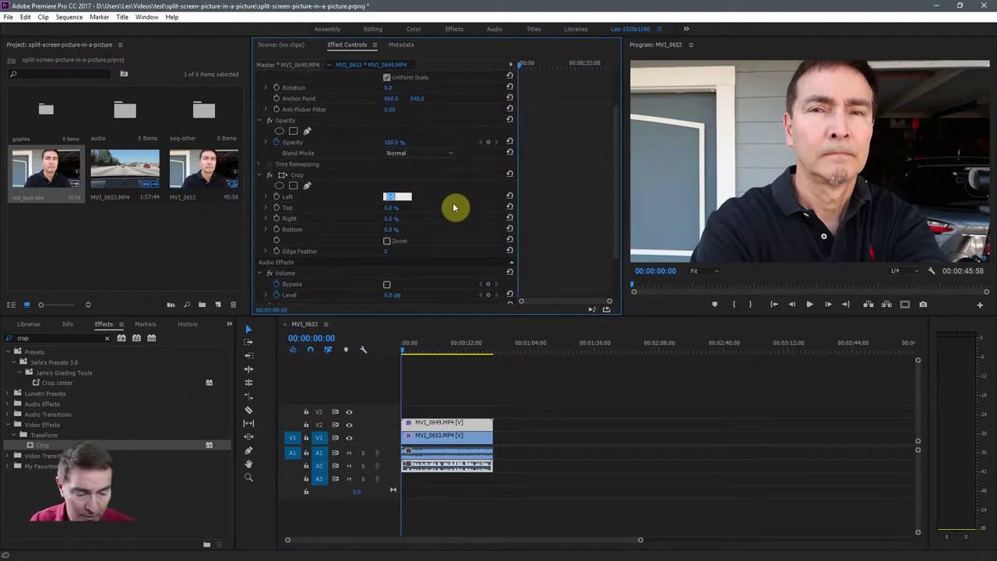
text(25)
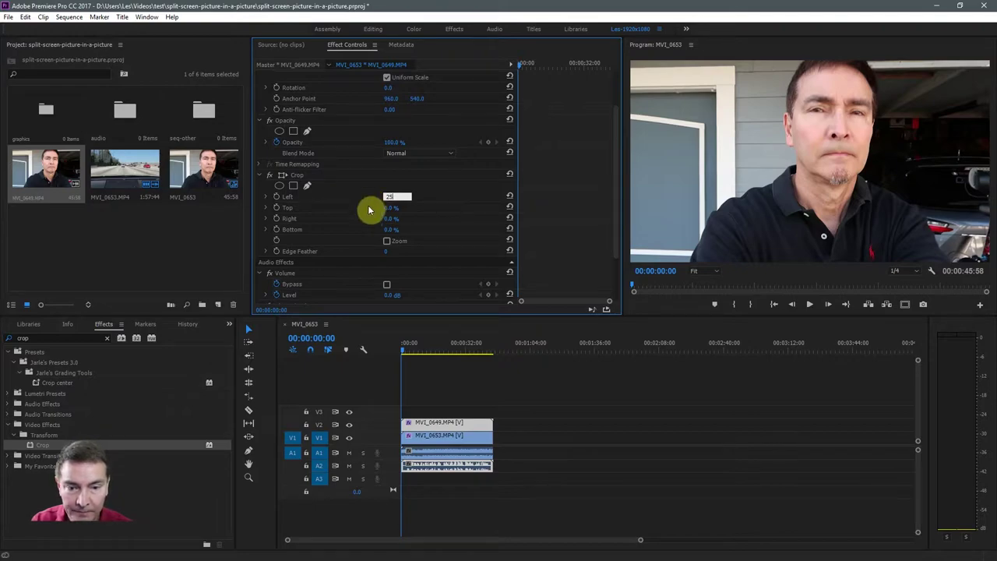
click(395, 218)
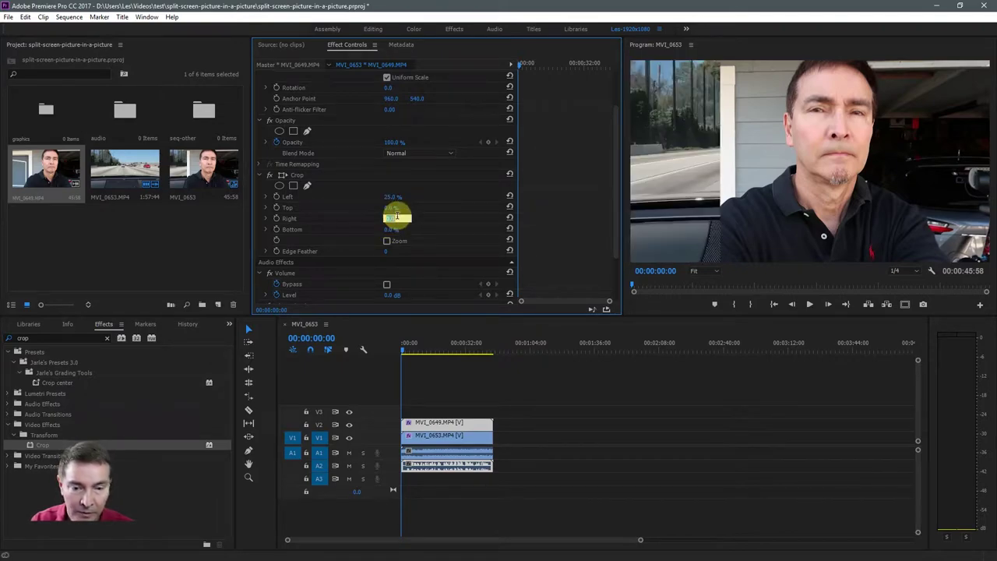
text(25)
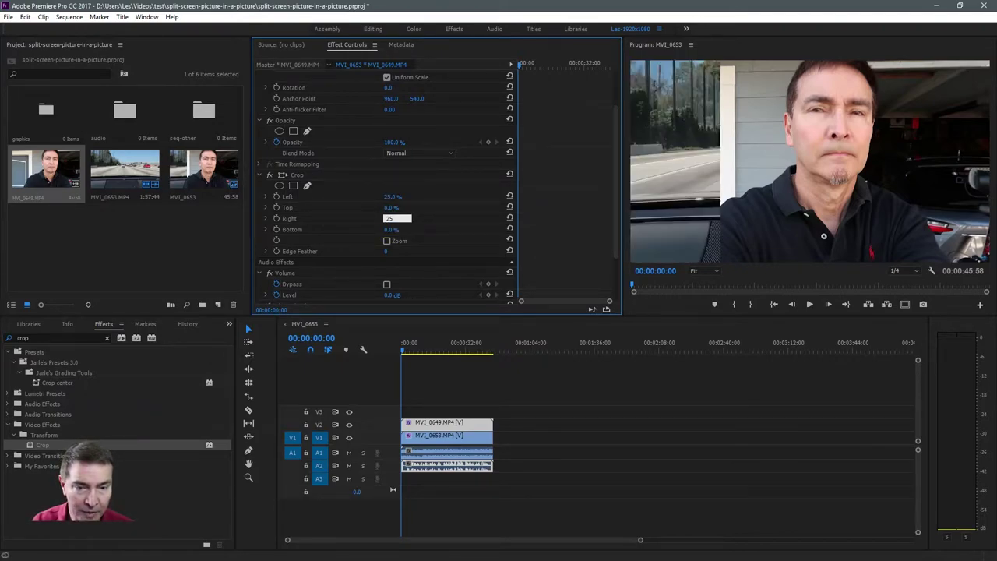
key(Return)
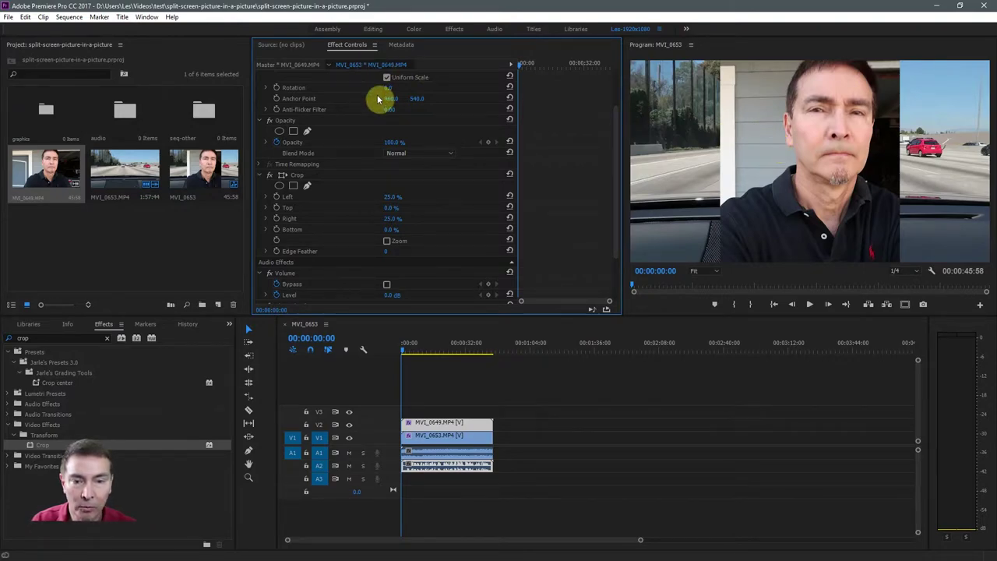
Scrub MVI_0649's Motion Position X down to about 480 to place it on the left half.
drag(614, 174, 597, 119)
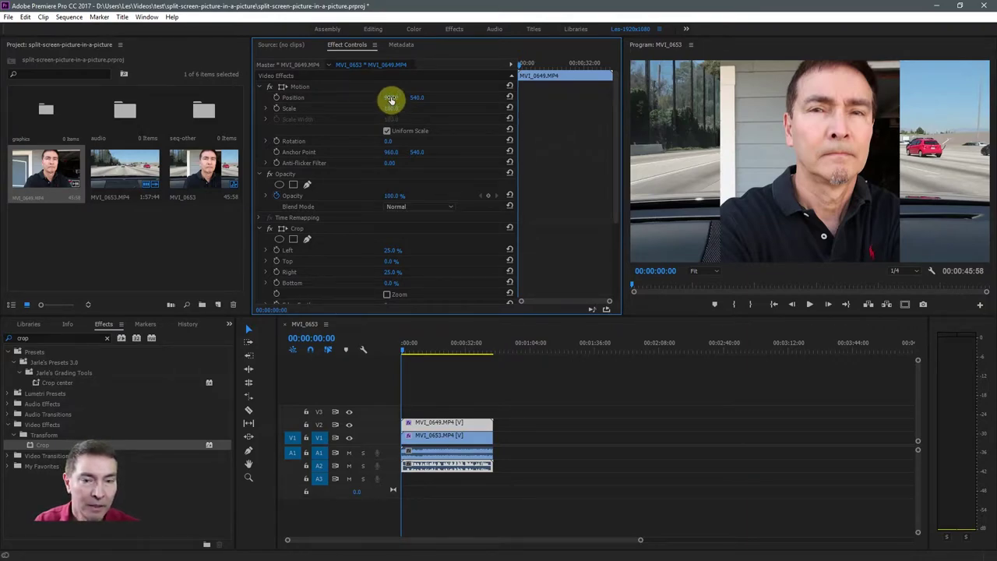
drag(392, 99, 129, 94)
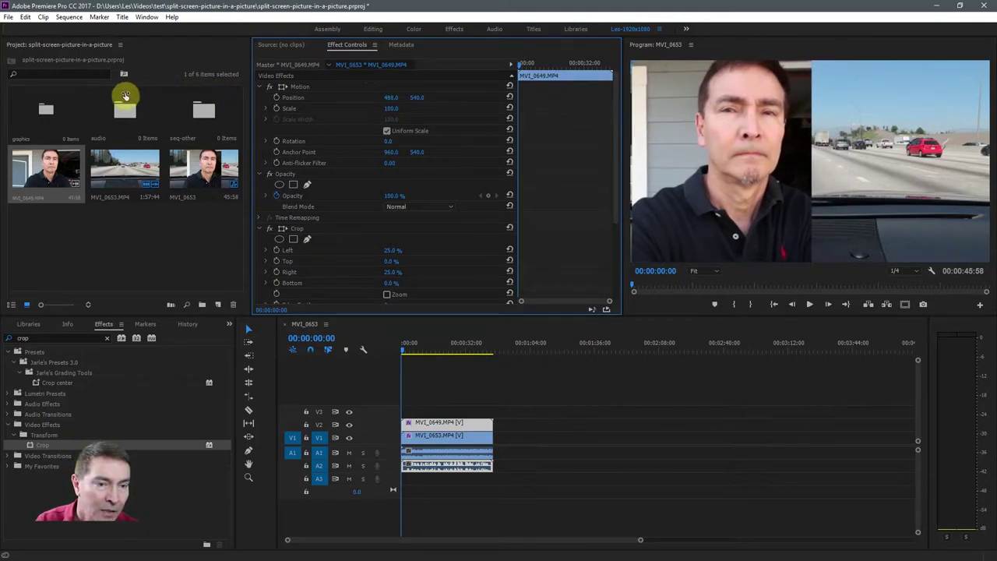
click(123, 94)
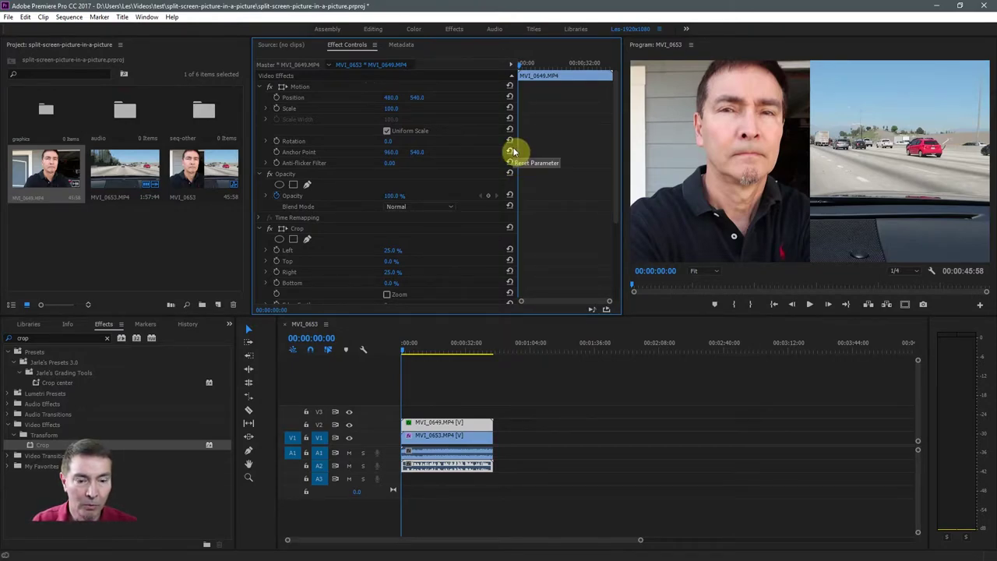
click(468, 440)
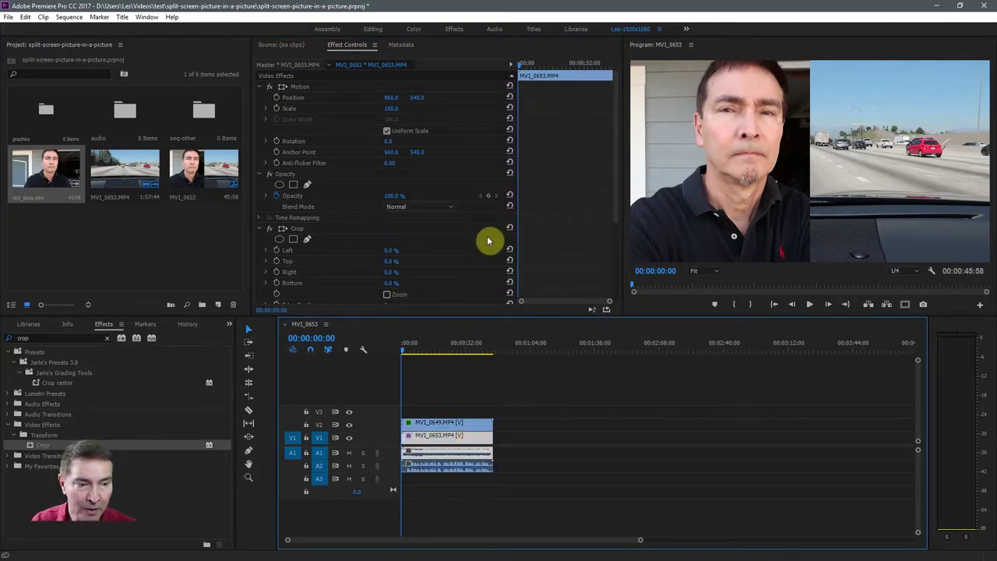
Set MVI_0653's Crop Left and Right to 25%, then hide the V2 track output.
click(387, 253)
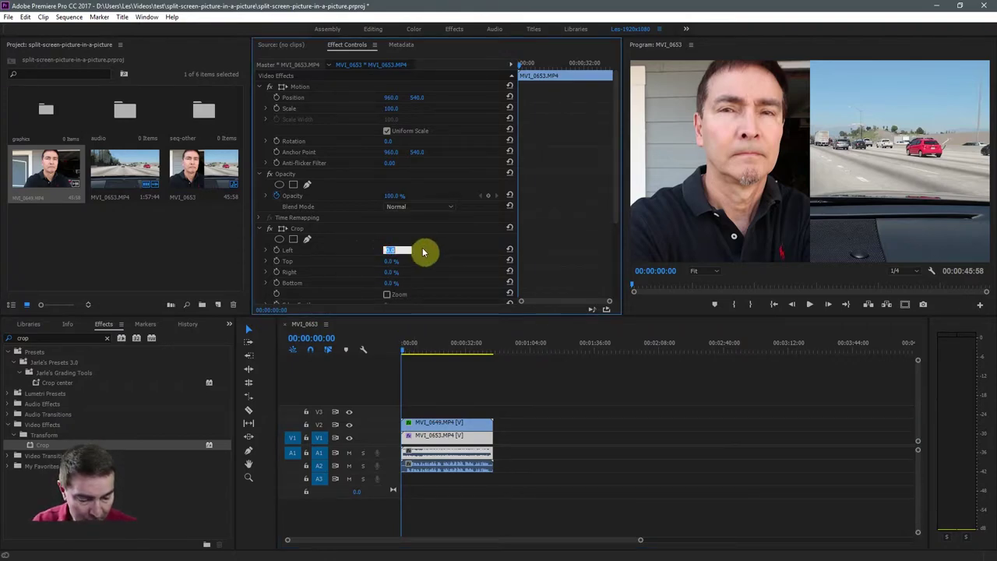
text(25)
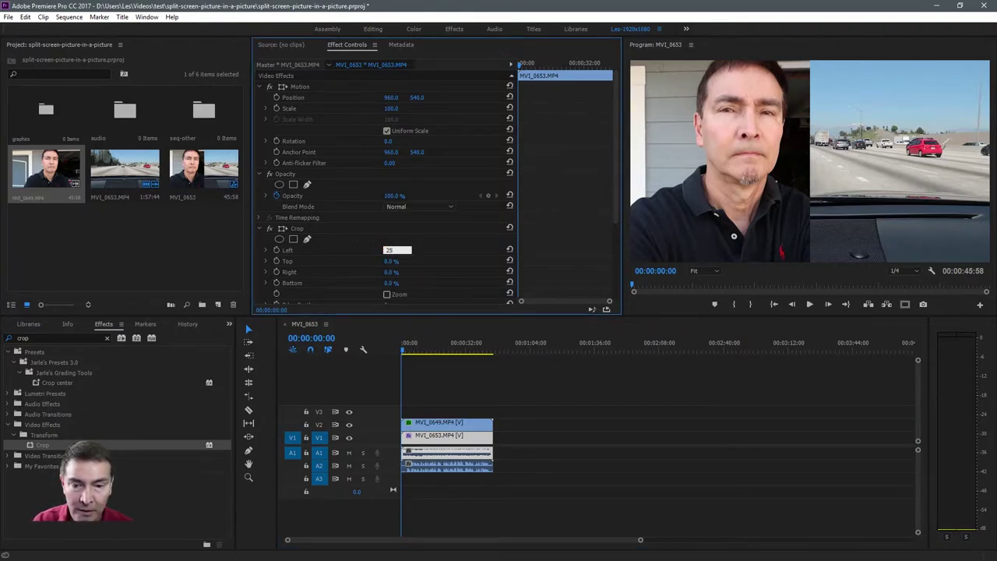
click(396, 270)
text(25)
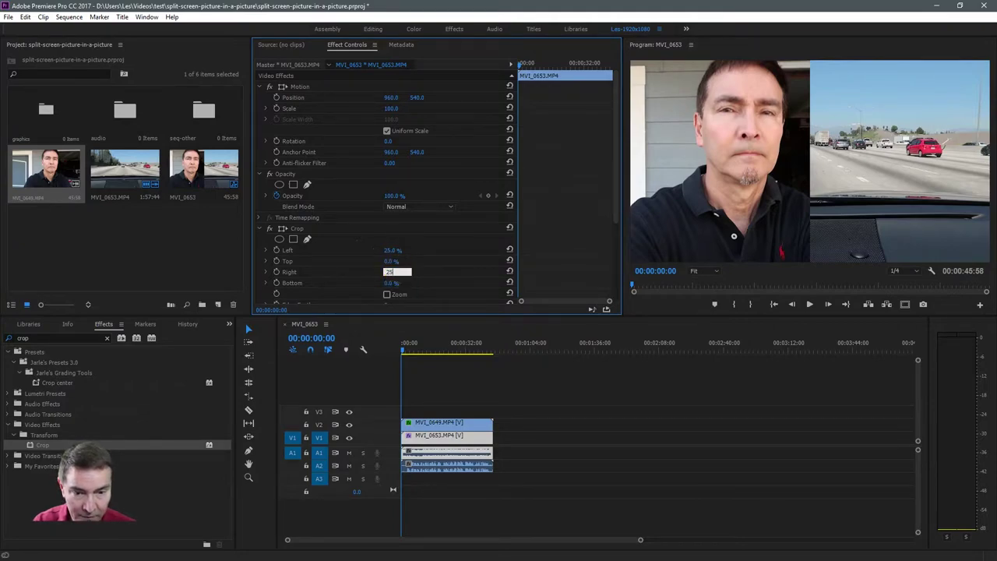
key(Return)
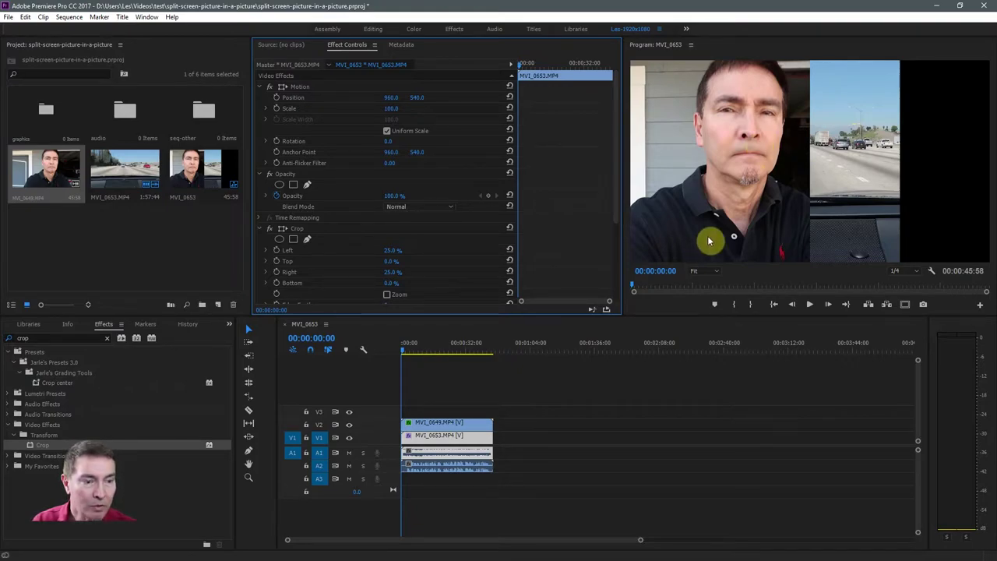
click(349, 425)
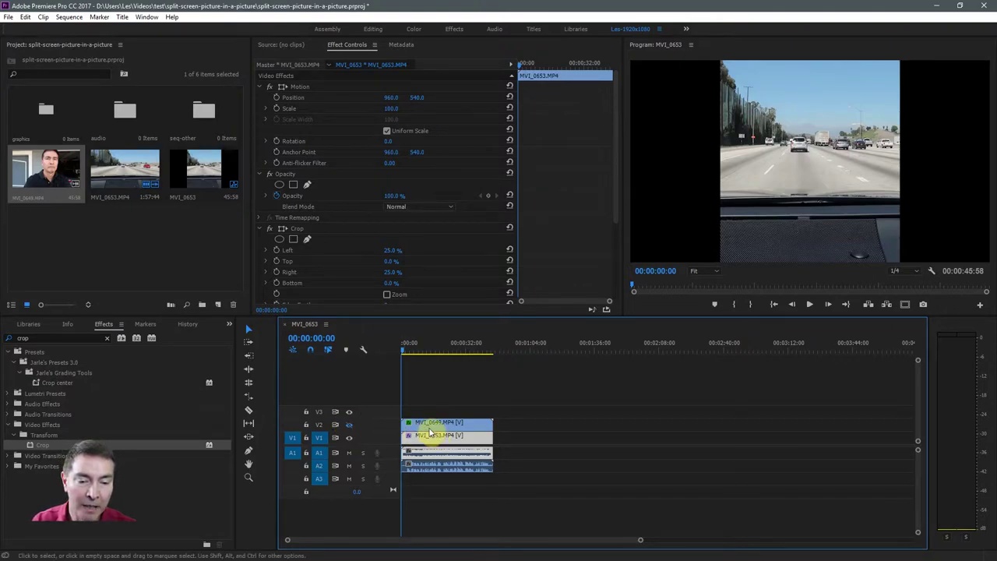
Scrub the driving clip's Position X right to about 1442, moving it to the right half.
click(438, 424)
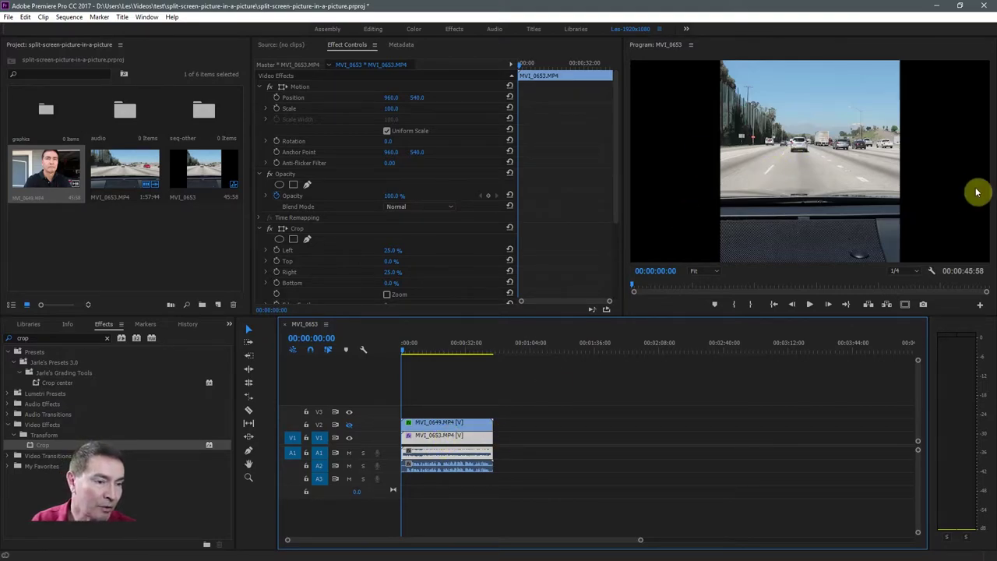
click(388, 99)
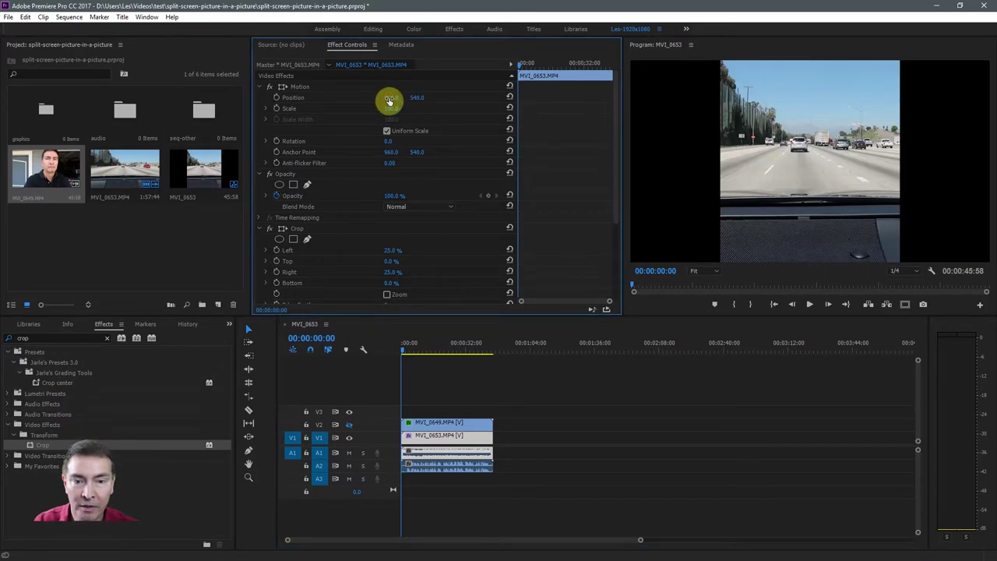
drag(390, 101, 644, 116)
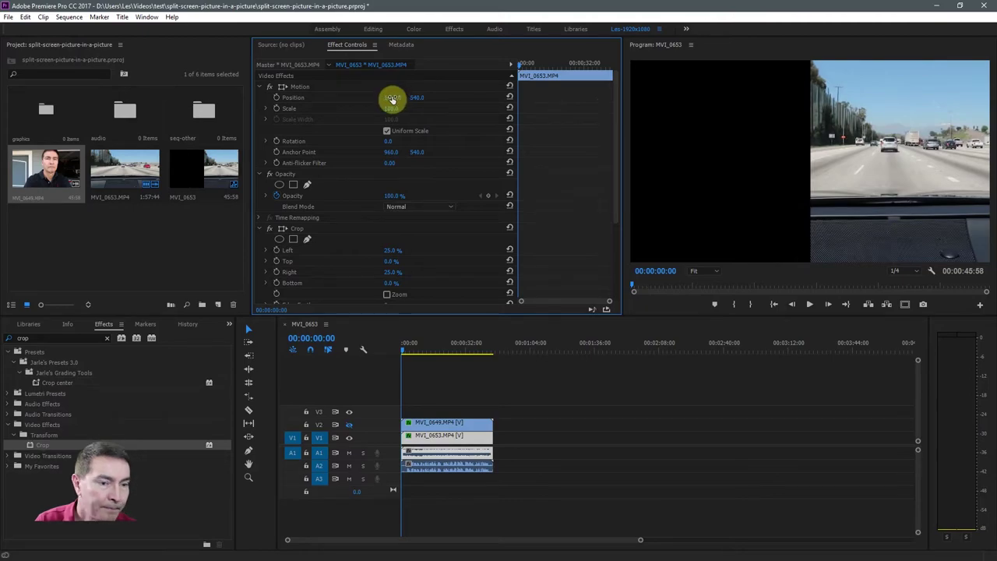
Turn V2's track output back on and scrub the playhead to preview the split screen.
click(349, 424)
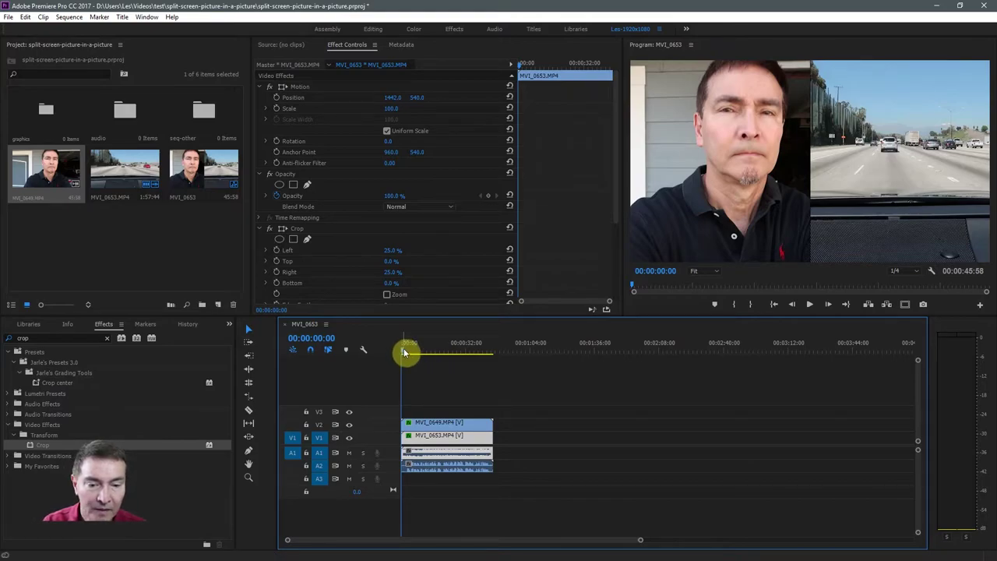
mouse_move(405, 353)
mouse_down()
mouse_move(478, 356)
mouse_move(394, 352)
mouse_up()
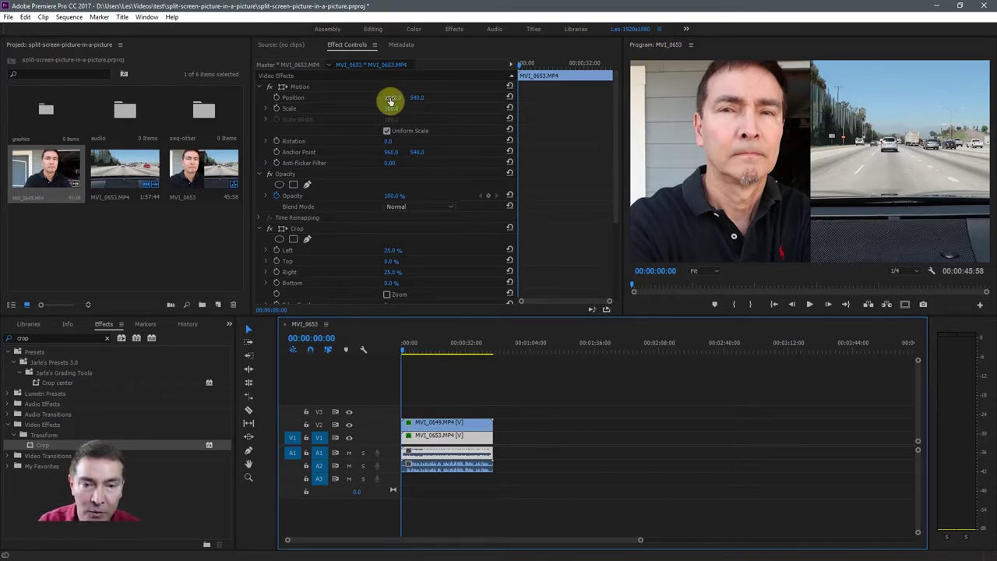
click(445, 433)
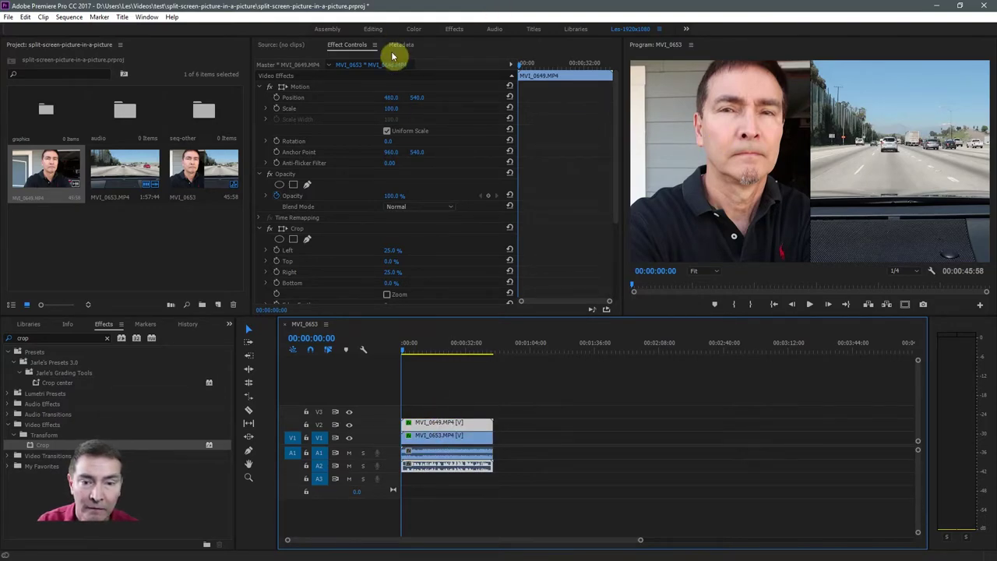
Set the talking-head clip's Position X to 481.
click(389, 98)
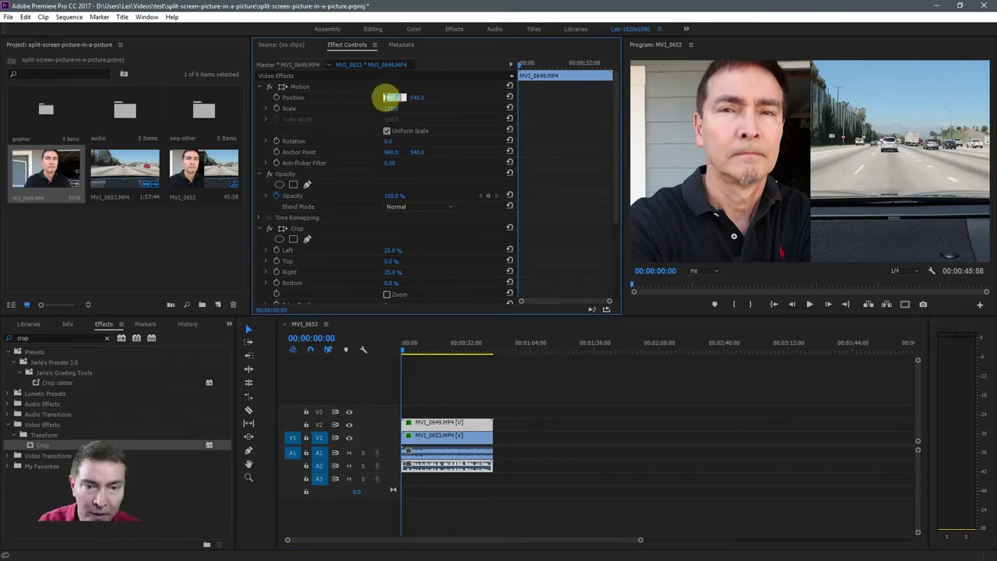
text(481)
click(355, 85)
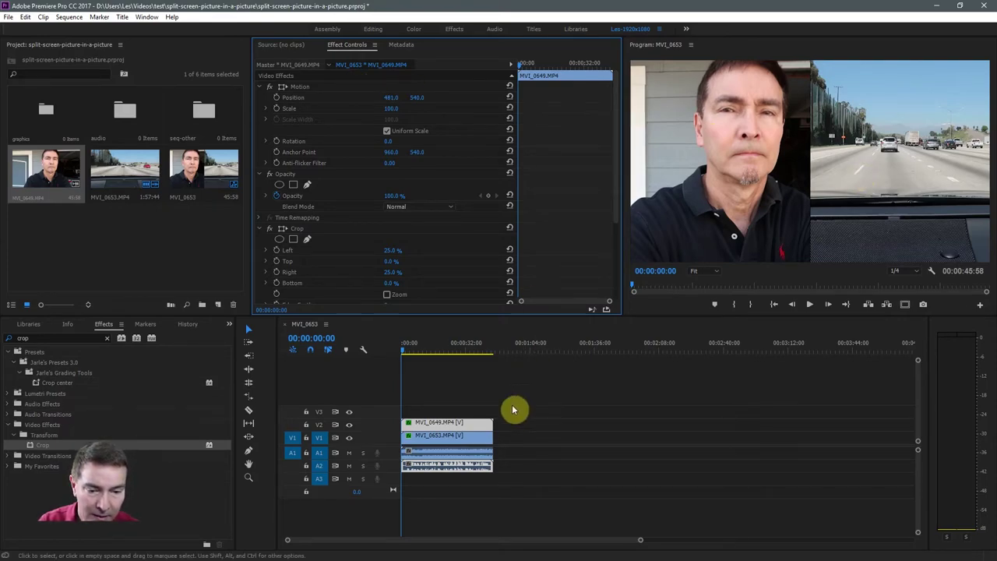
Set the driving clip MVI_0653's Position X to 1441.
click(470, 438)
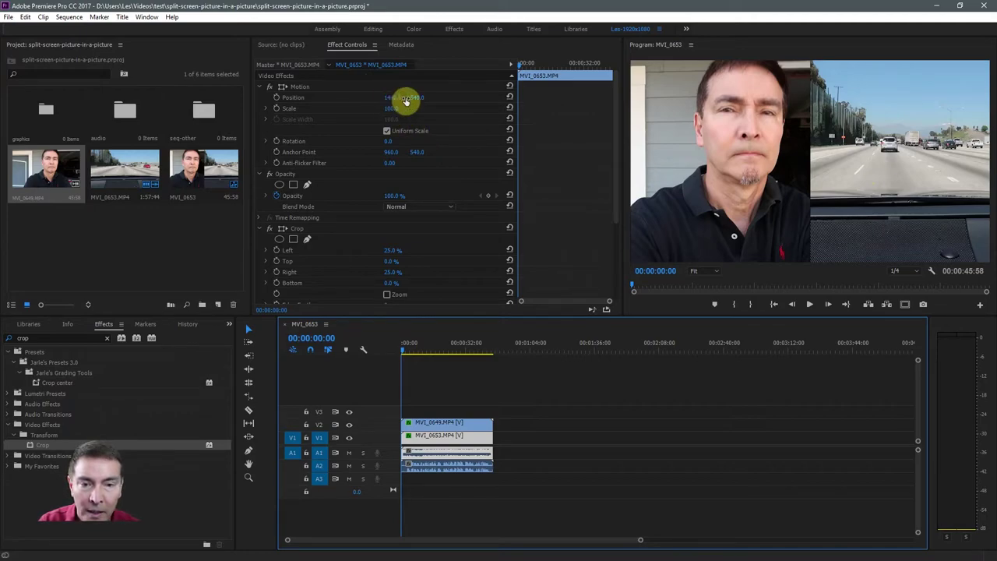
click(392, 99)
click(394, 97)
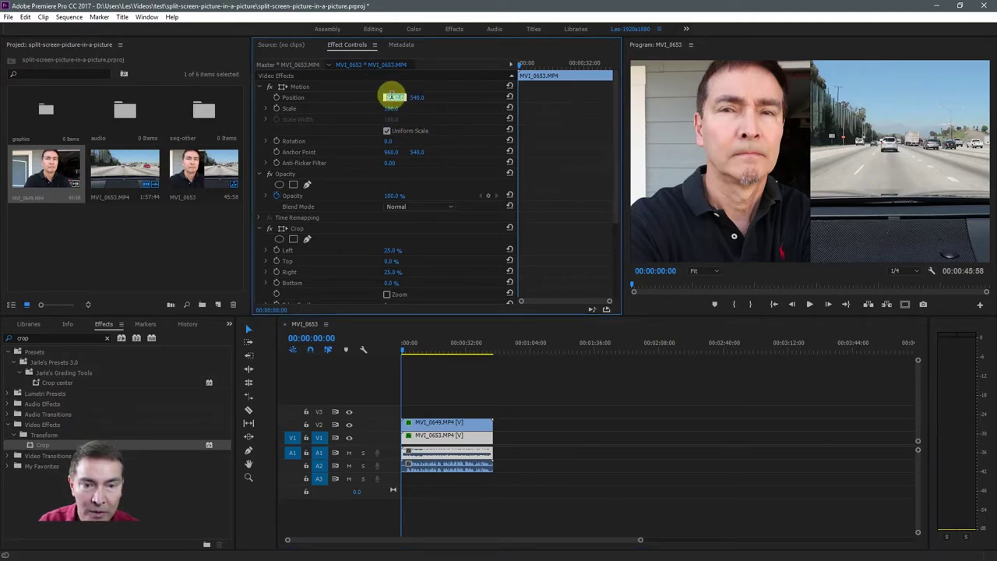
text(1)
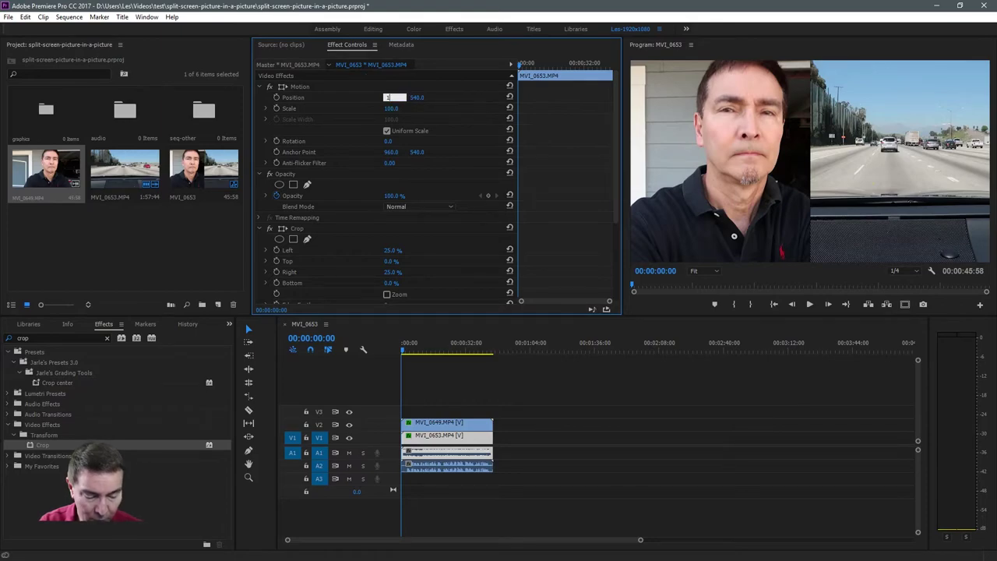
text(441)
key(Return)
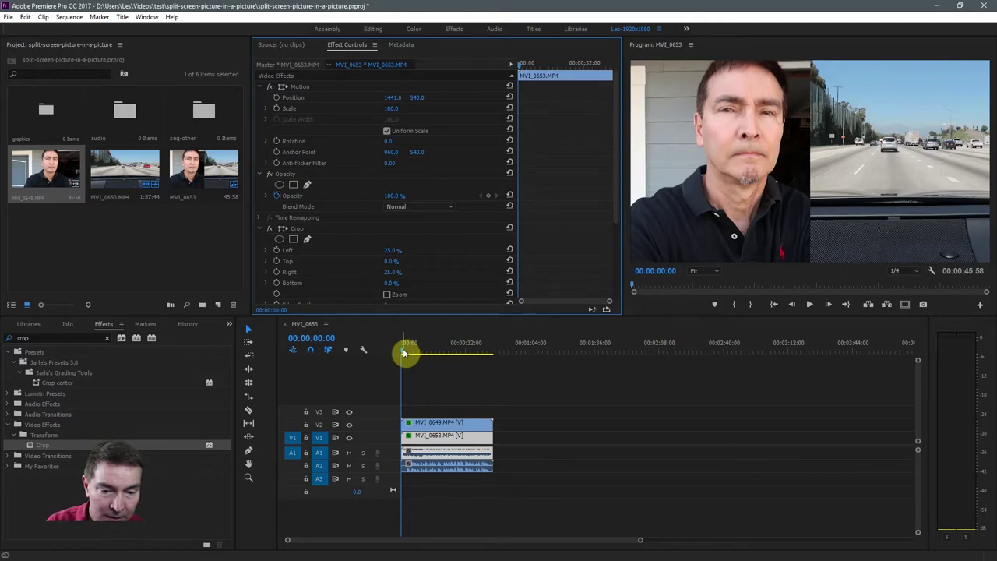
mouse_move(407, 351)
mouse_down()
mouse_move(457, 351)
mouse_move(396, 350)
mouse_up()
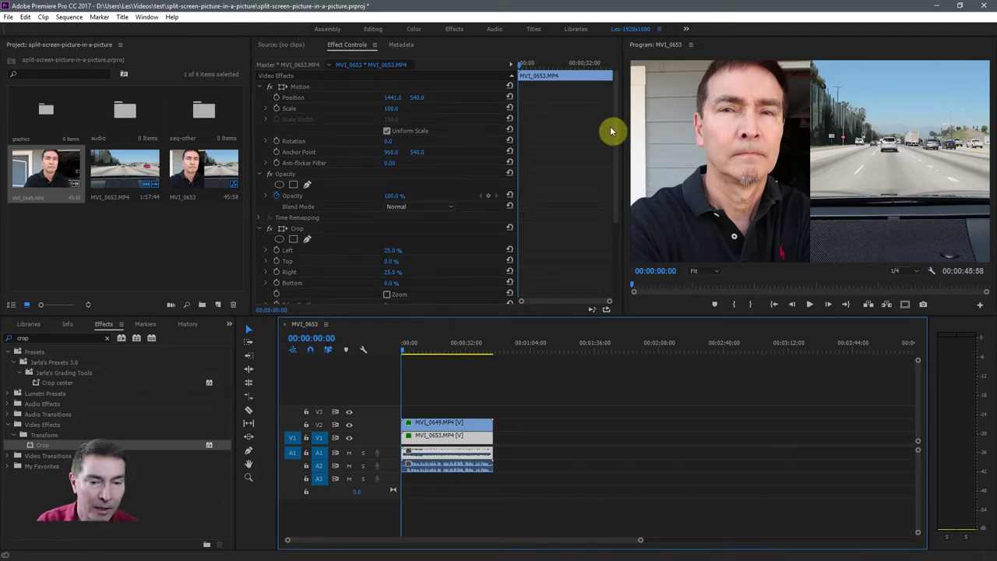
drag(614, 128, 630, 195)
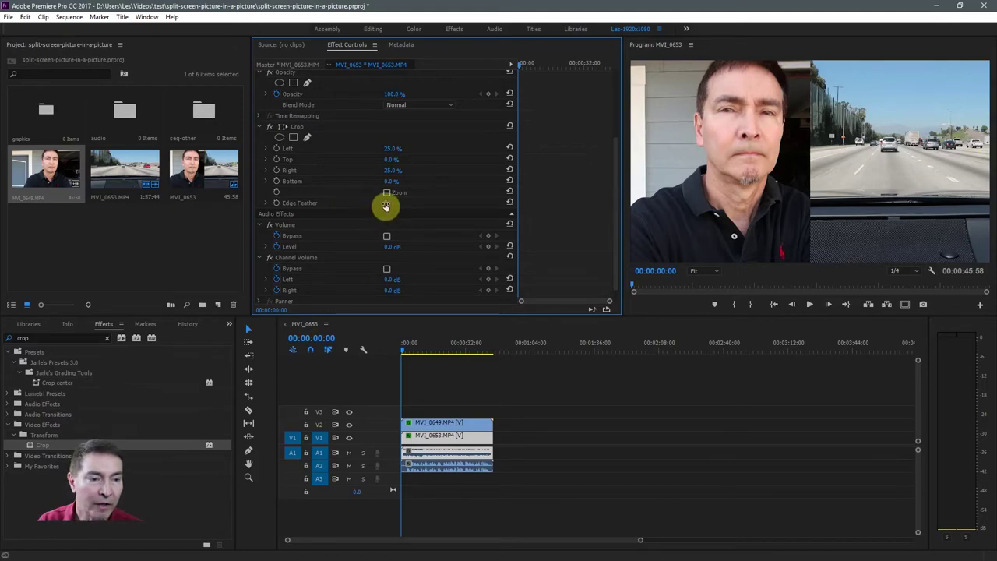
click(442, 424)
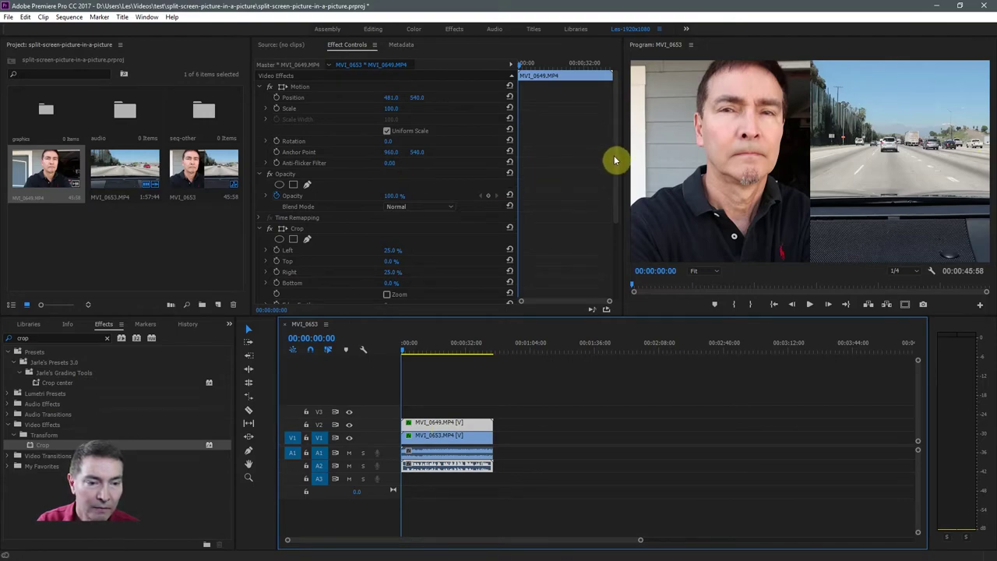
Try feathering MVI_0649's Crop Edge Feather and preview the softened seam.
drag(613, 156, 643, 244)
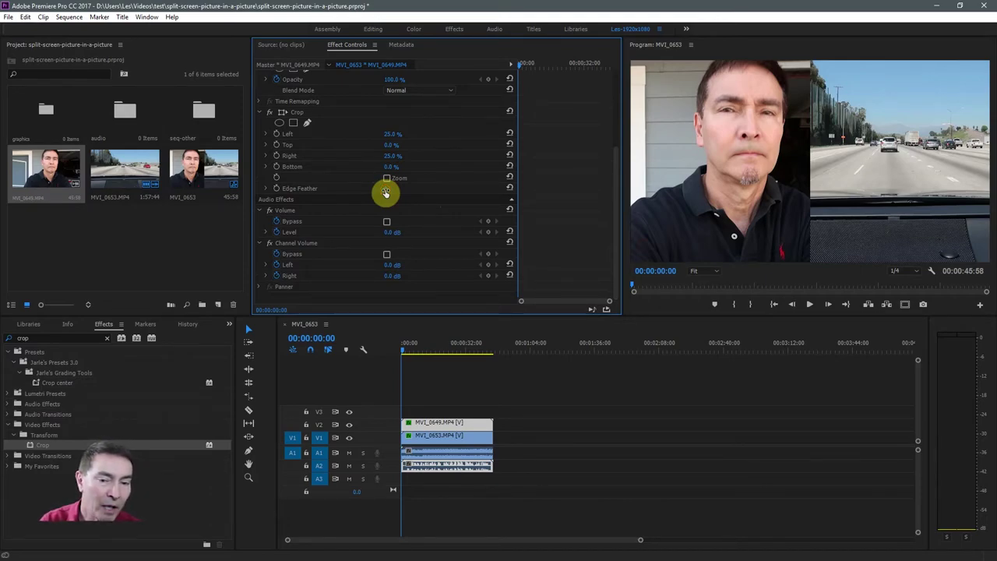
mouse_move(386, 193)
mouse_down()
mouse_move(400, 194)
mouse_move(389, 191)
mouse_up()
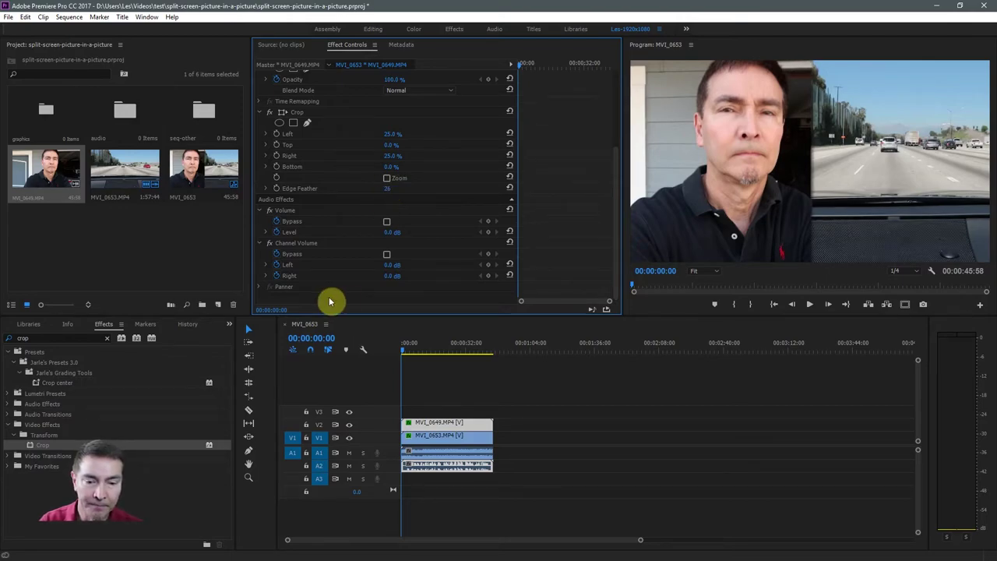
drag(401, 354, 361, 349)
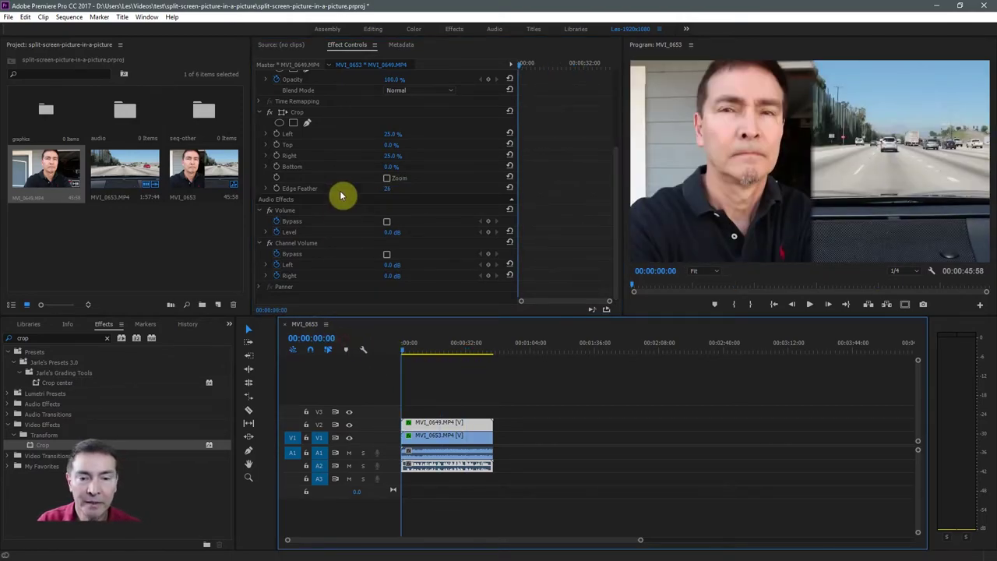
click(387, 191)
drag(388, 191, 397, 188)
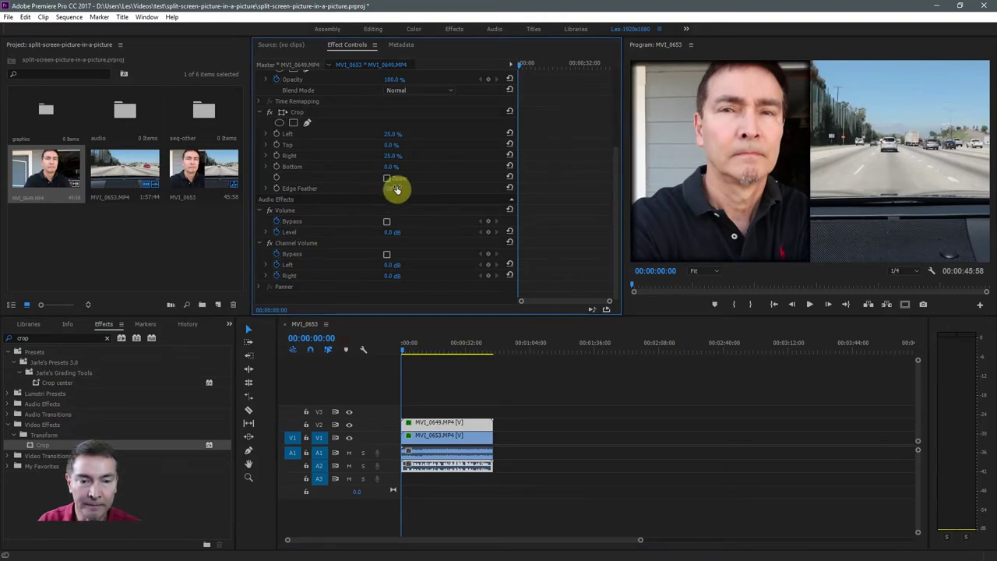
Set Edge Feather back to 0 for a hard seam and preview later frames.
click(396, 190)
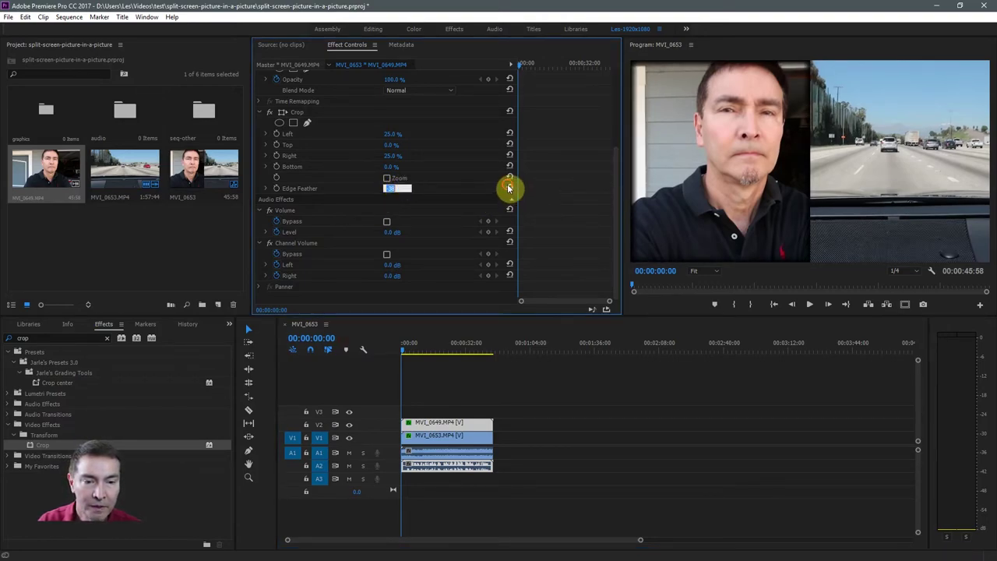
text(0)
key(Return)
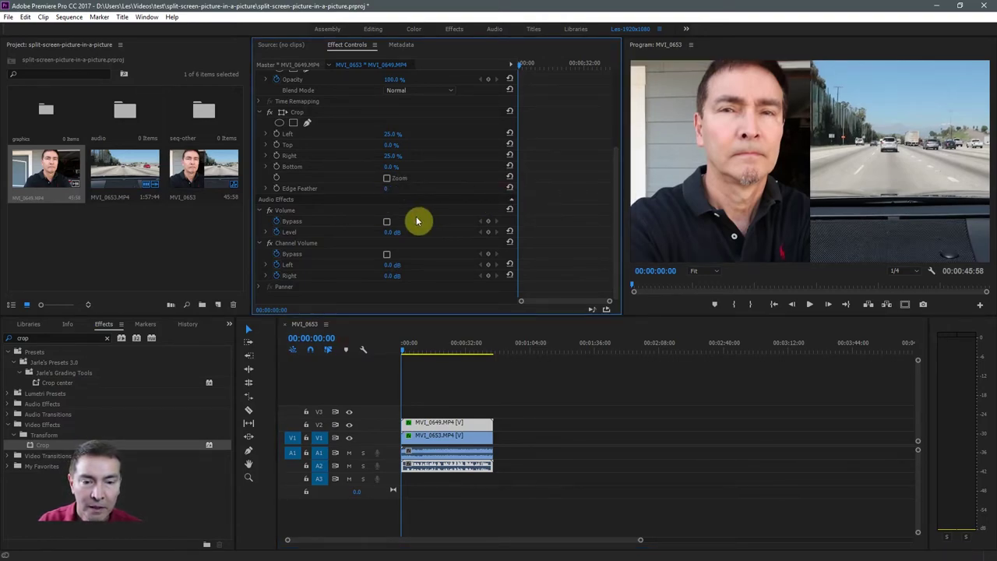
click(403, 354)
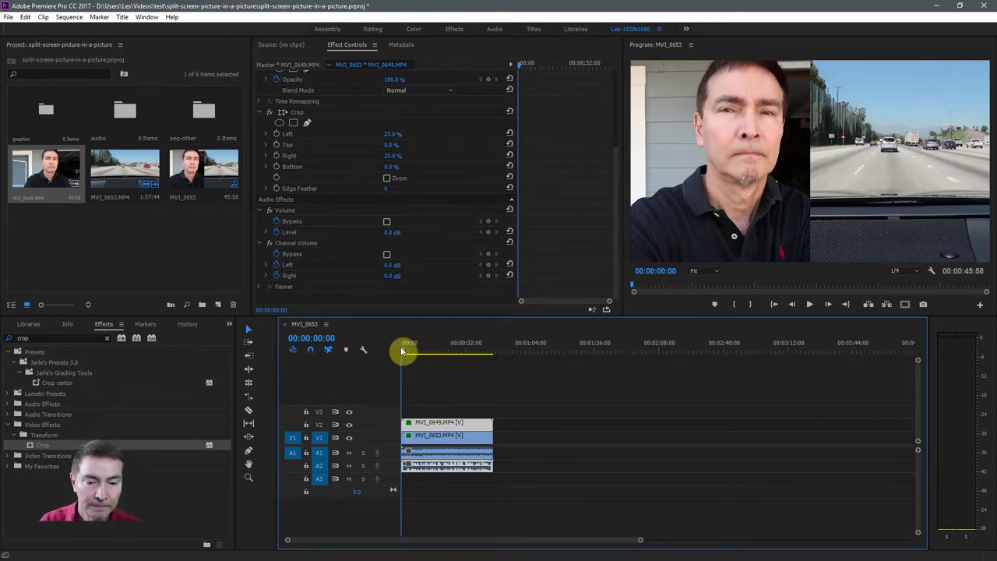
mouse_move(404, 352)
mouse_down()
mouse_move(460, 356)
mouse_move(396, 349)
mouse_up()
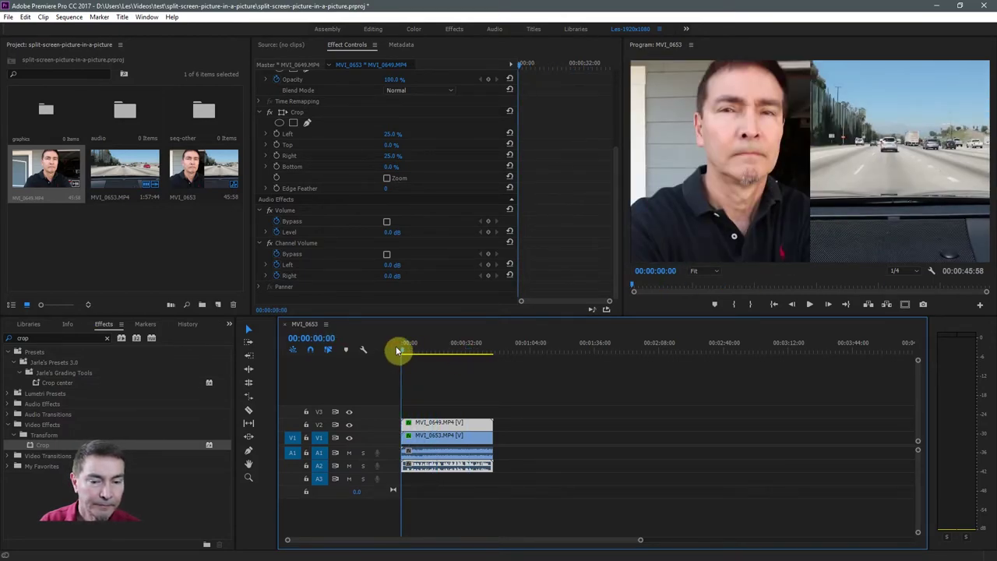
click(809, 305)
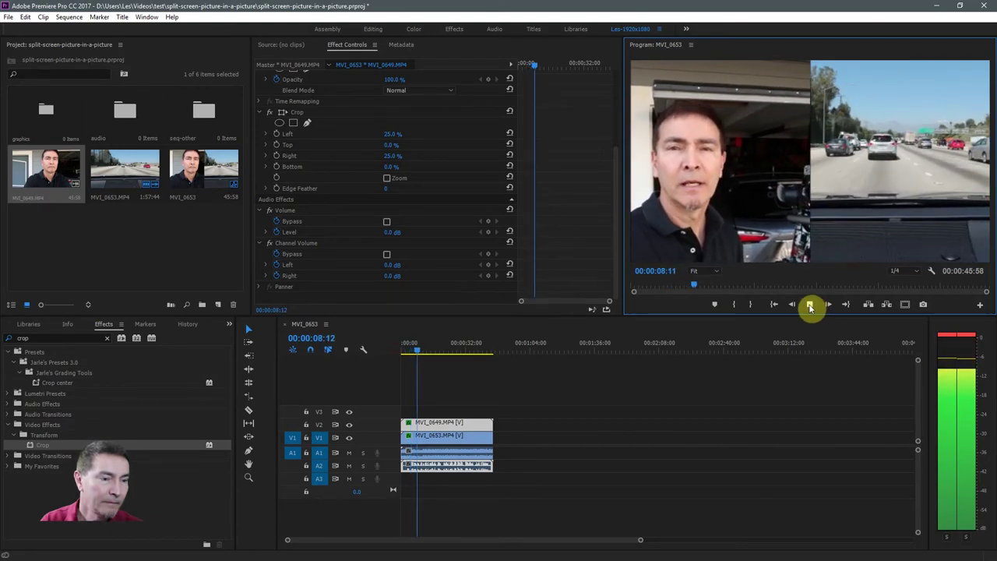
click(810, 305)
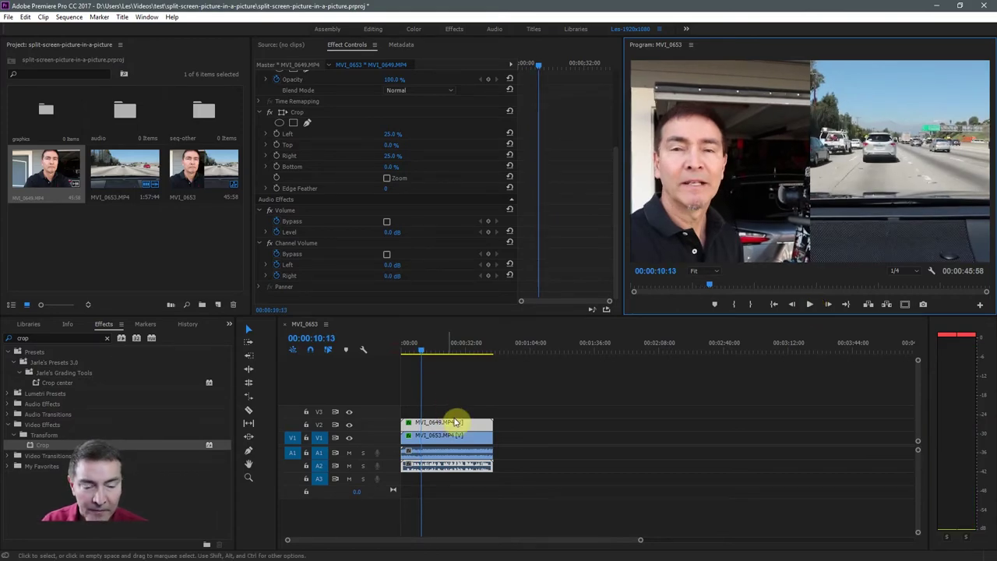
click(663, 334)
key(space)
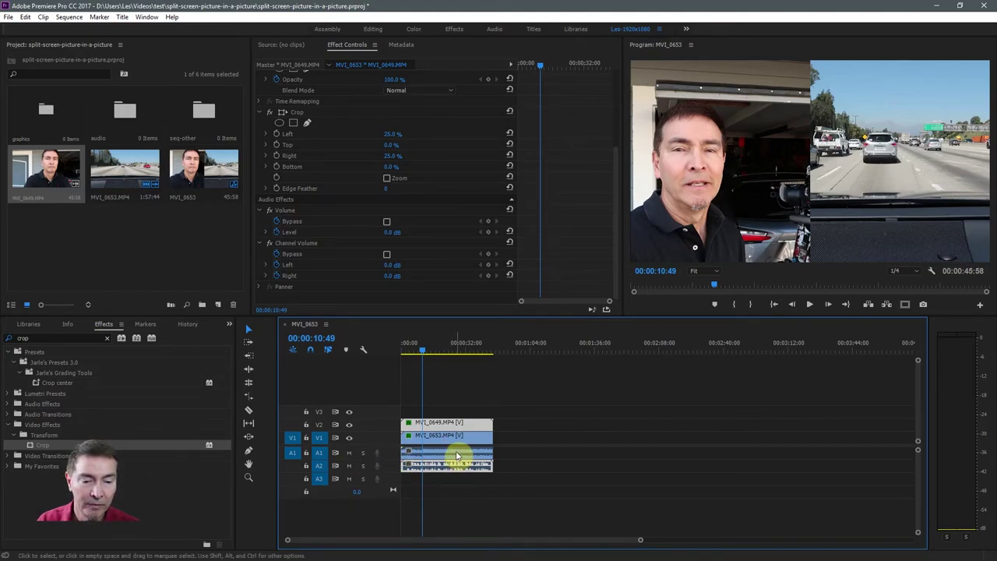
Mute track A1's road audio and play back the split screen to confirm it's silent.
click(349, 452)
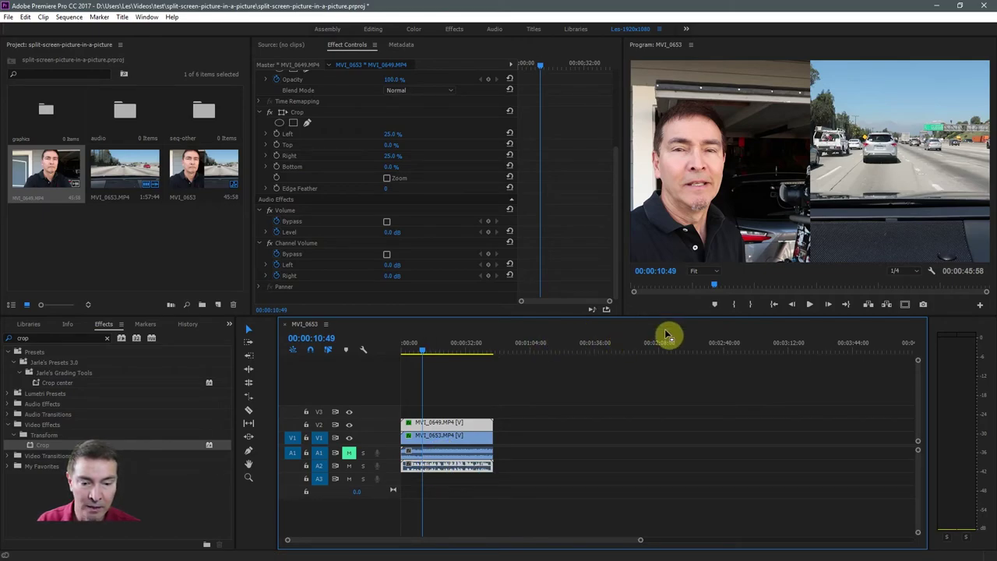
click(810, 306)
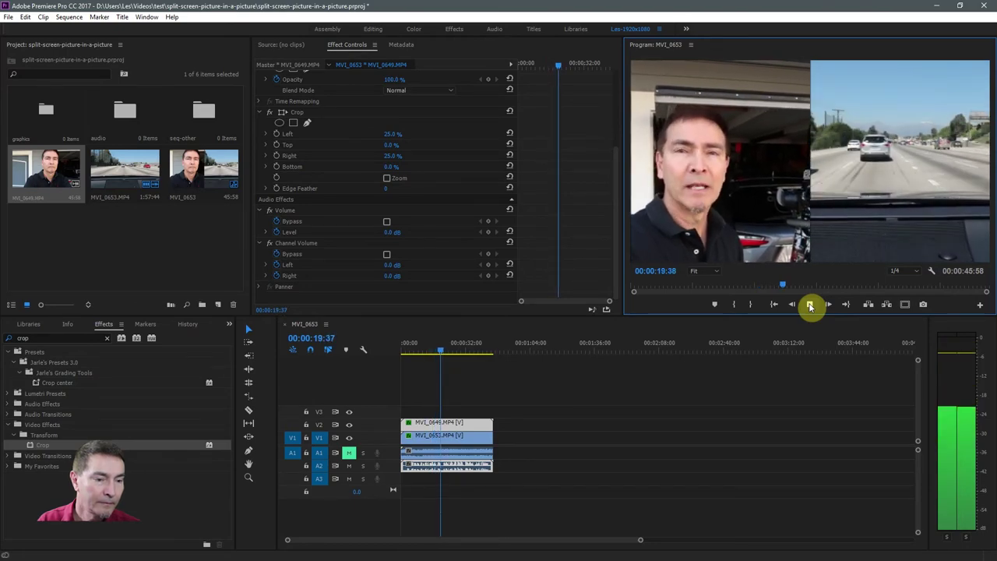
click(810, 305)
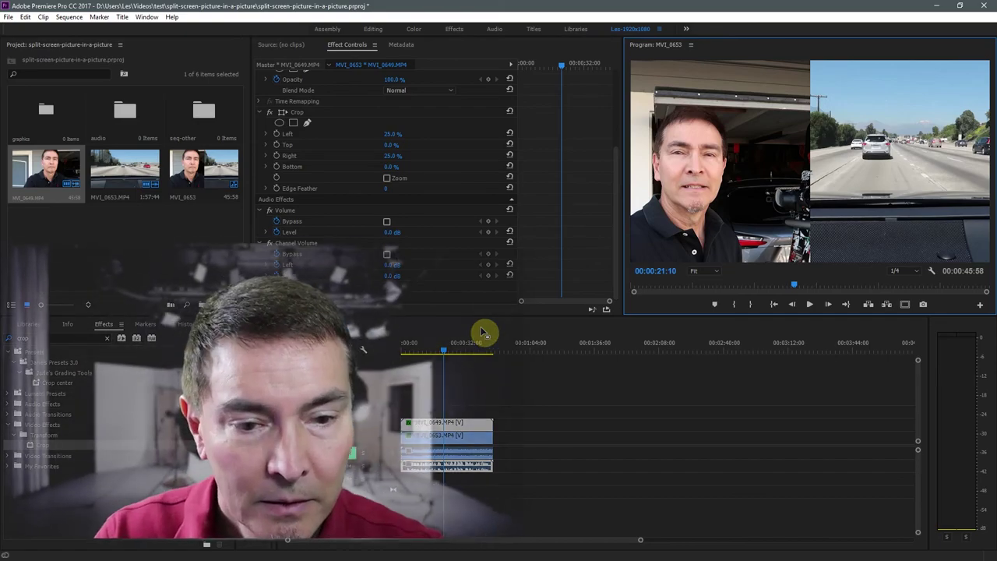